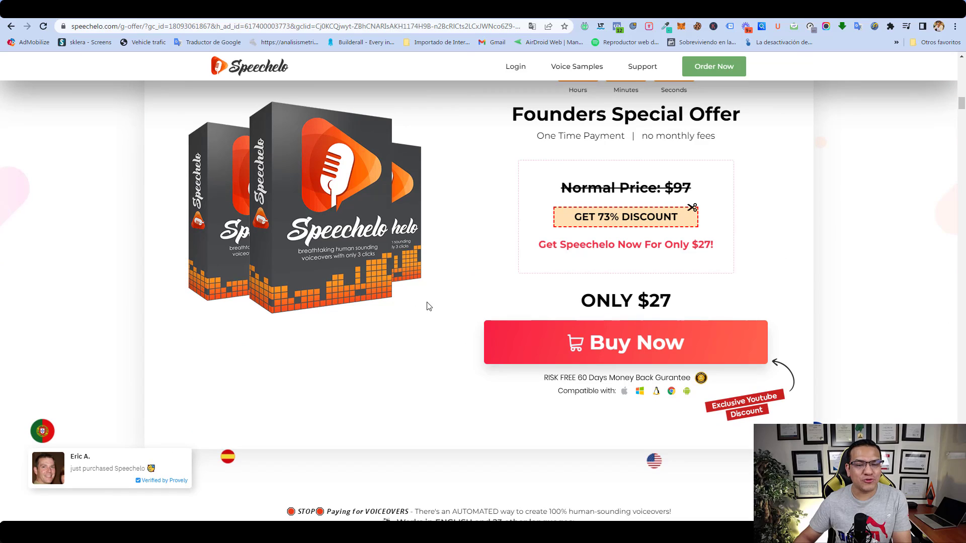
Step: Examine the Speechelo sales page, including the founders offer price, the three-step workflow and the feature list
{"action": "left_click_drag", "start_coordinate": [694, 190], "coordinate": [664, 188]}
{"action": "left_click_drag", "start_coordinate": [674, 302], "coordinate": [643, 297]}
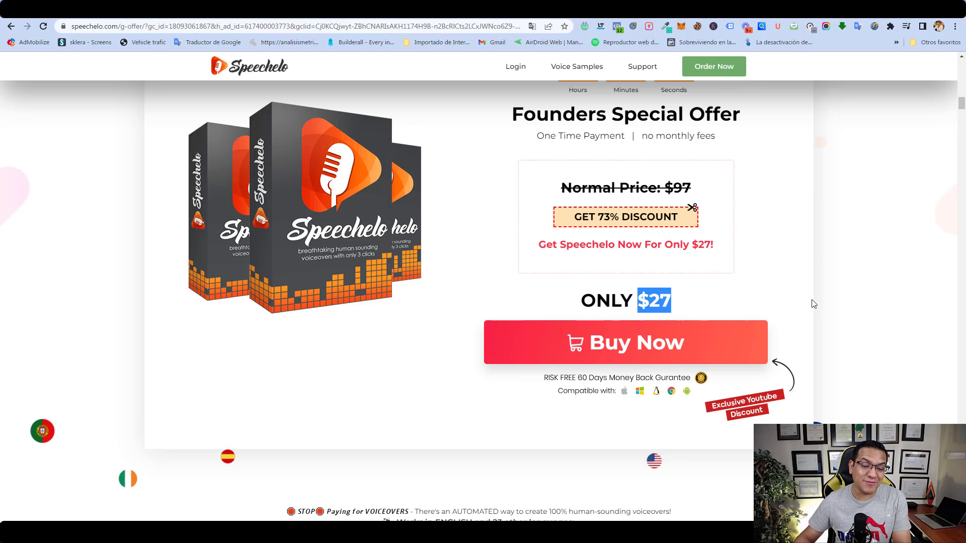
{"action": "scroll", "coordinate": [810, 383], "scroll_direction": "up", "scroll_amount": 2}
{"action": "scroll", "coordinate": [809, 388], "scroll_direction": "up", "scroll_amount": 3}
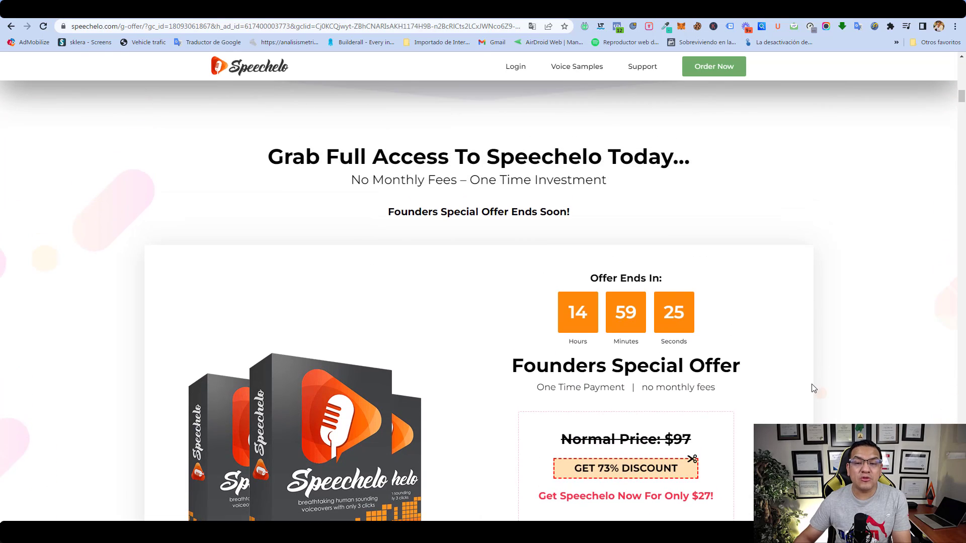
{"action": "scroll", "coordinate": [809, 388], "scroll_direction": "down", "scroll_amount": 5}
{"action": "scroll", "coordinate": [510, 362], "scroll_direction": "up", "scroll_amount": 5}
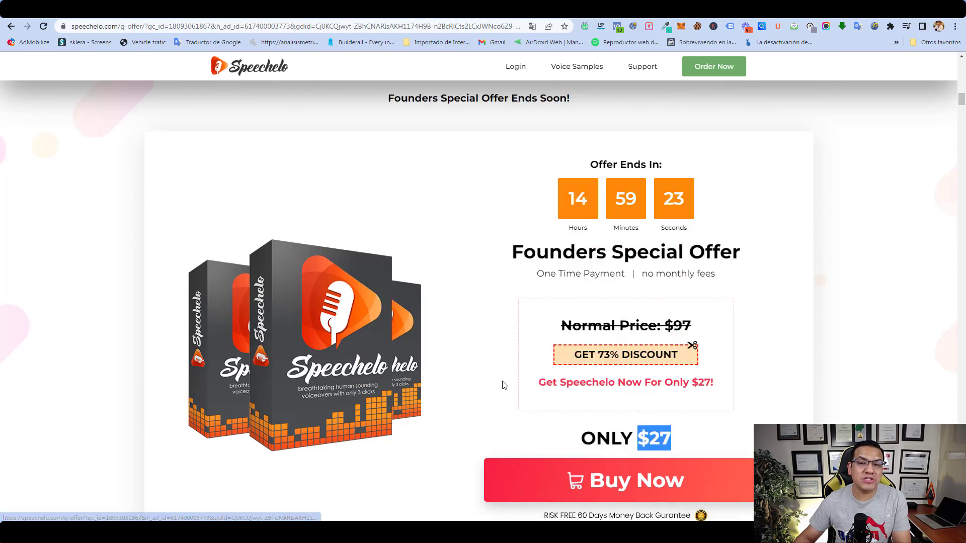
{"action": "scroll", "coordinate": [516, 372], "scroll_direction": "up", "scroll_amount": 7}
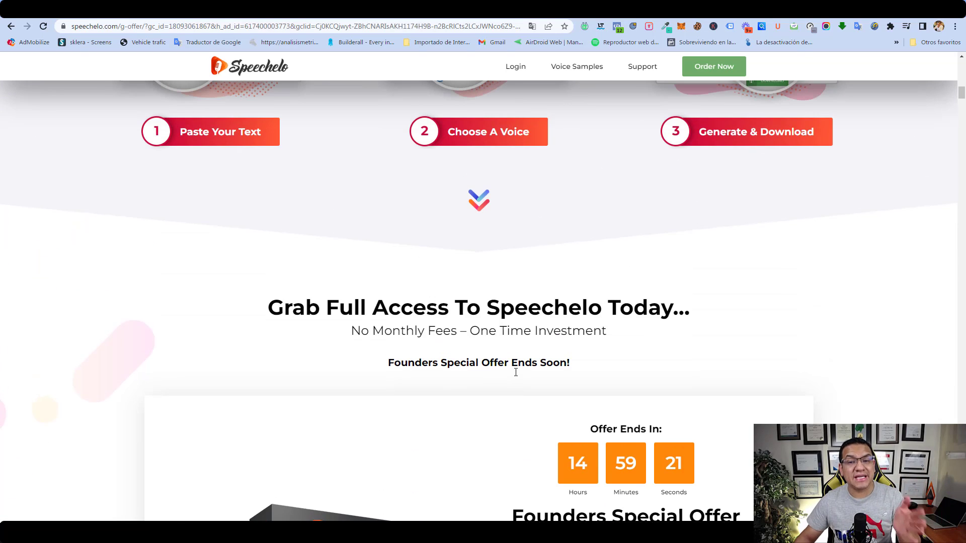
{"action": "scroll", "coordinate": [593, 355], "scroll_direction": "up", "scroll_amount": 3}
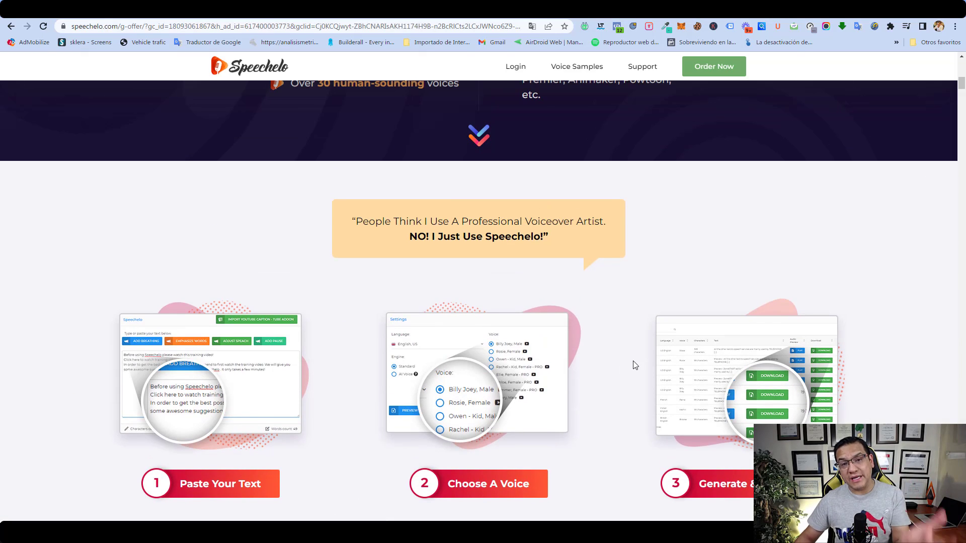
{"action": "scroll", "coordinate": [639, 363], "scroll_direction": "up", "scroll_amount": 5}
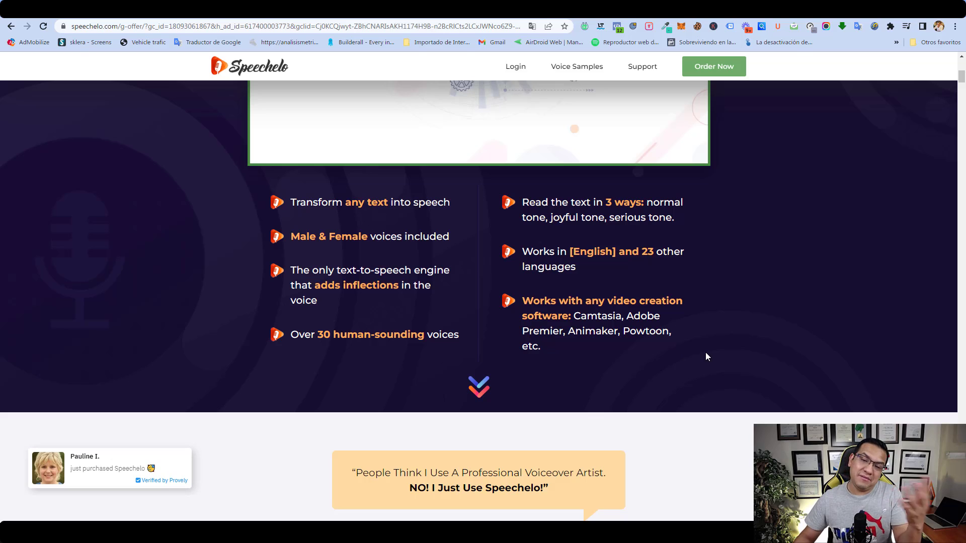
{"action": "scroll", "coordinate": [739, 324], "scroll_direction": "up", "scroll_amount": 6}
{"action": "scroll", "coordinate": [735, 333], "scroll_direction": "up", "scroll_amount": 4}
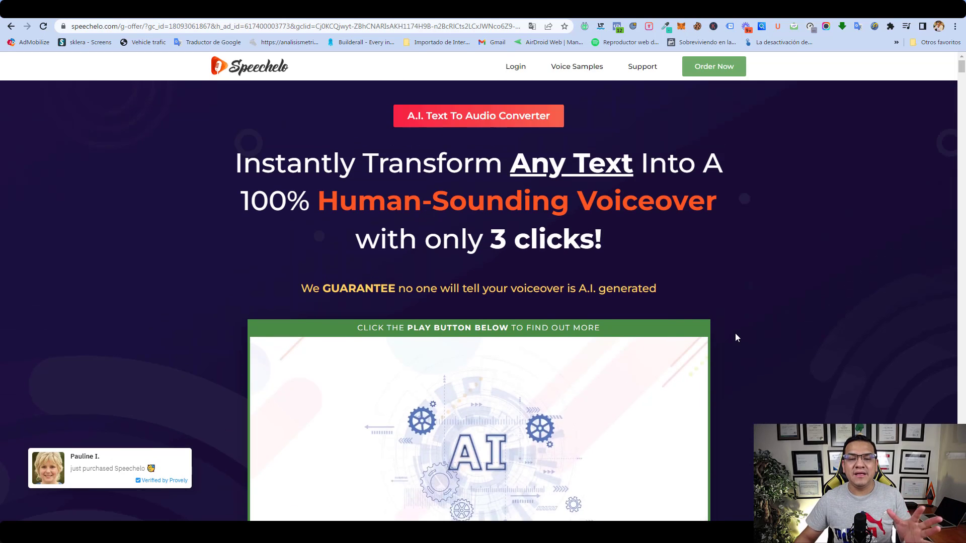
{"action": "scroll", "coordinate": [735, 333], "scroll_direction": "down", "scroll_amount": 2}
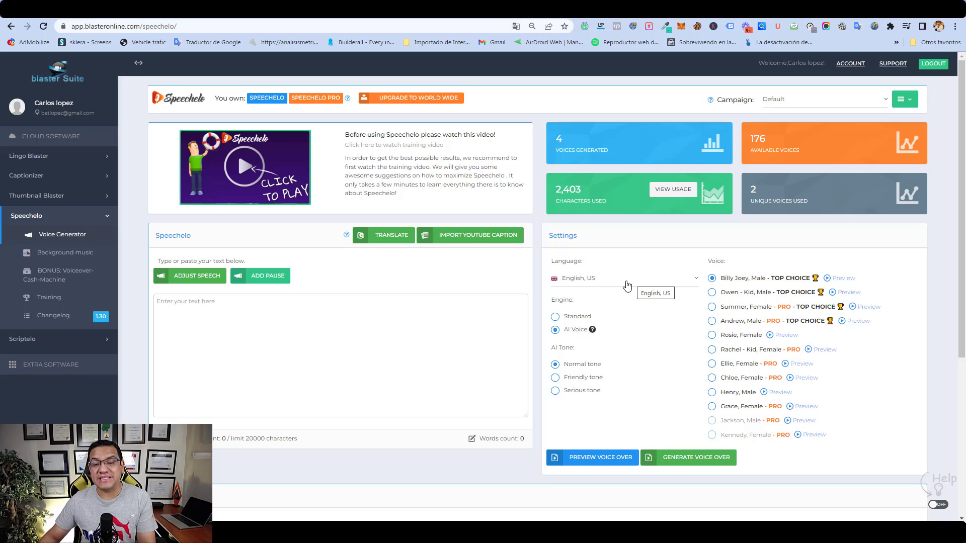
Step: Set the voiceover language to Spanish, US
{"action": "left_click", "coordinate": [681, 284]}
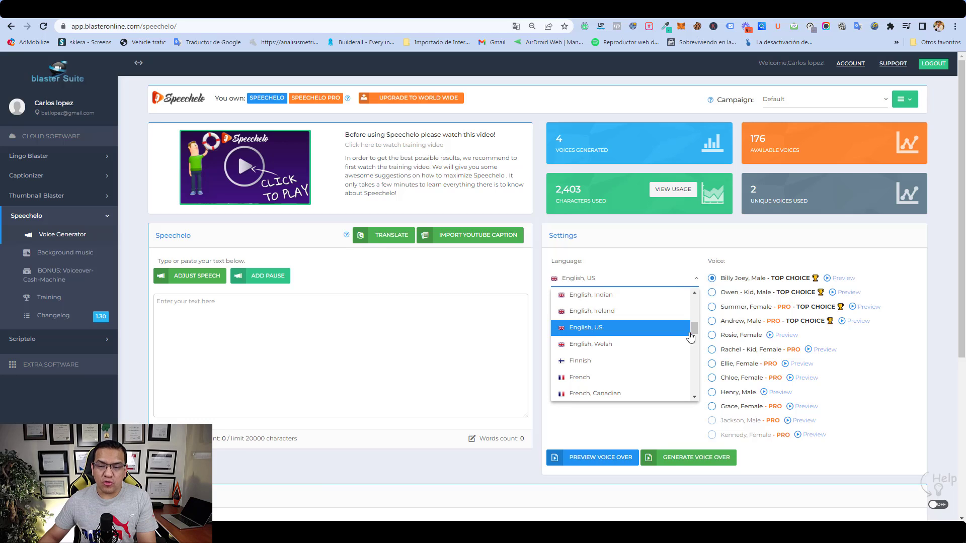
{"action": "scroll", "coordinate": [692, 353], "scroll_direction": "down", "scroll_amount": 4}
{"action": "scroll", "coordinate": [702, 364], "scroll_direction": "down", "scroll_amount": 5}
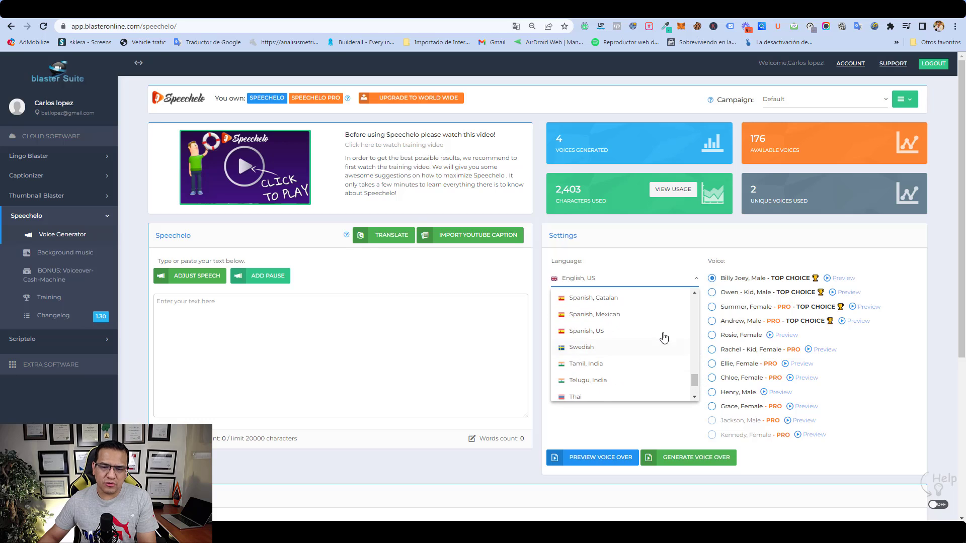
{"action": "scroll", "coordinate": [645, 327], "scroll_direction": "up", "scroll_amount": 2}
{"action": "left_click", "coordinate": [621, 390]}
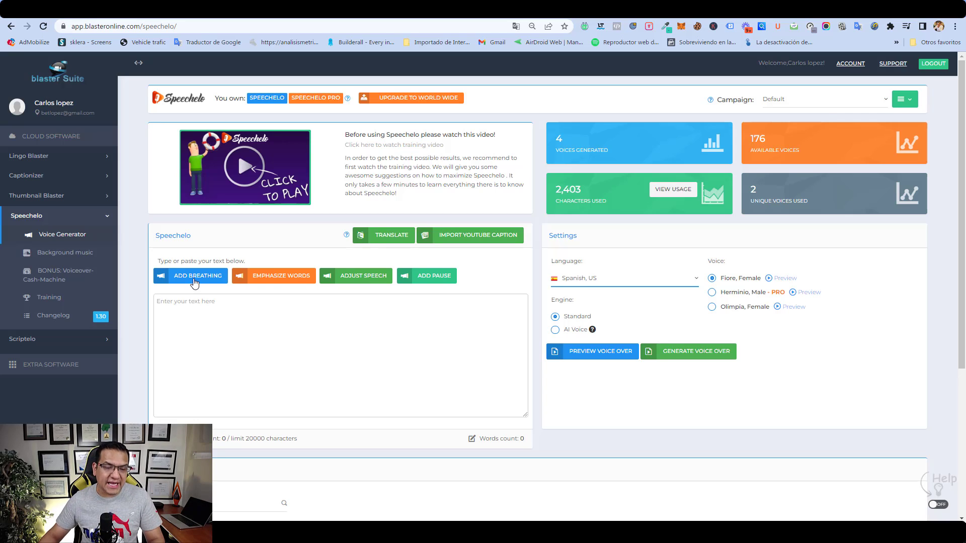
Step: Enter the voiceover text from "Puede reemplazar este texto por el que desee." through "Cambie la velocidad y el tono de la voz."
{"action": "left_click", "coordinate": [226, 314]}
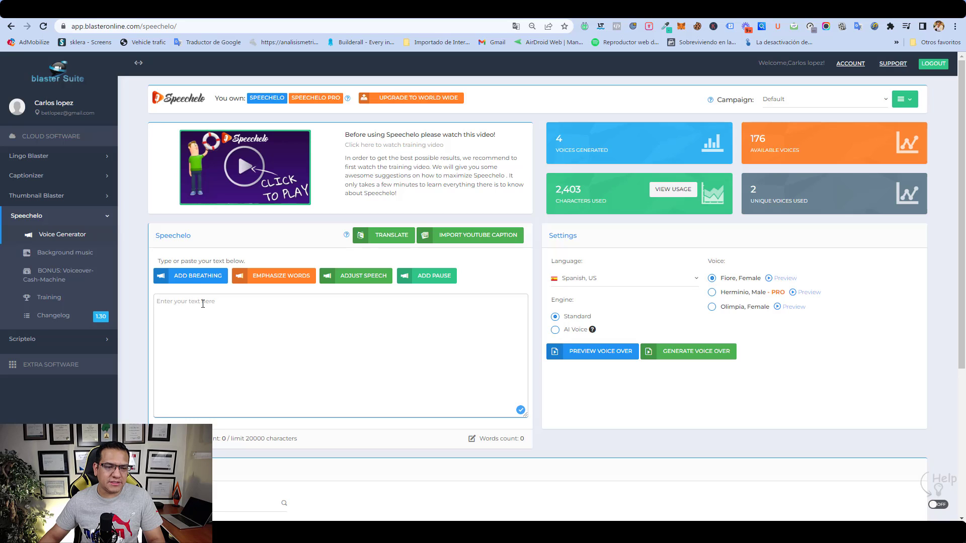
{"action": "type", "text": "Puede reemplazar este texto por el que desee. Puede escribir o pegar su propio texto en este cuadro de texto. Pruebe diferentes idiomas y voces. Cambie la velocidad y el tono de la voz."}
{"action": "left_click_drag", "start_coordinate": [431, 323], "coordinate": [172, 307]}
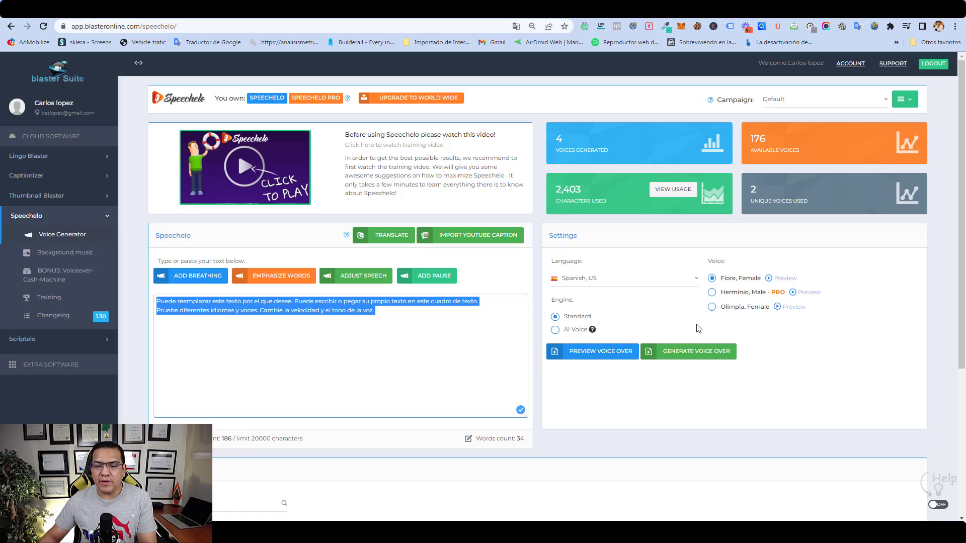
Step: Listen to a preview of the voiceover with the Fiore voice, and another with the Herminio voice
{"action": "left_click", "coordinate": [601, 352]}
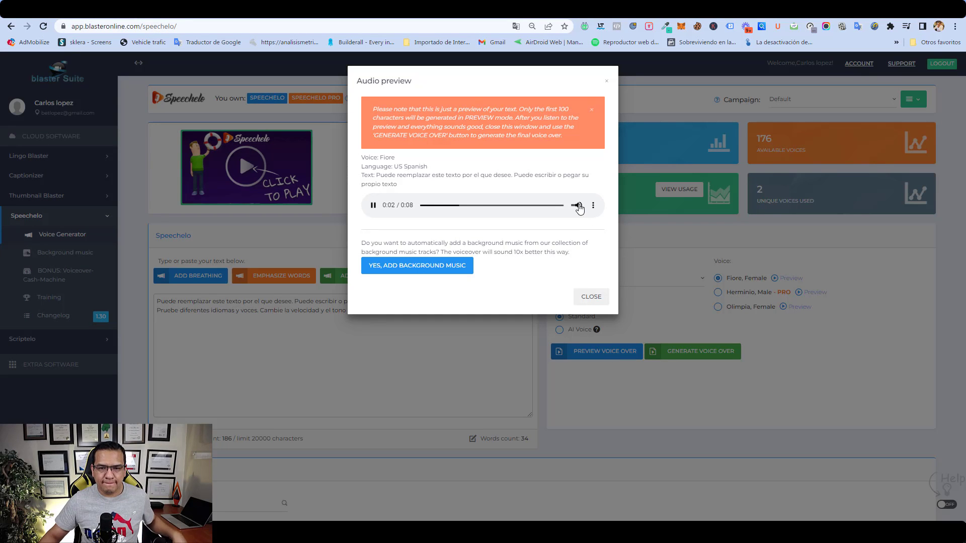
{"action": "mouse_move", "coordinate": [579, 208]}
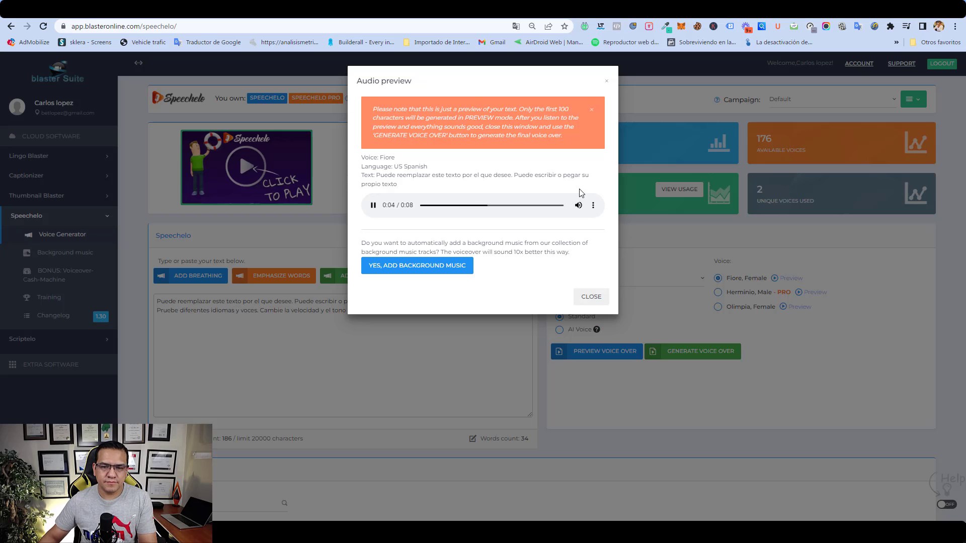
{"action": "left_click", "coordinate": [591, 297]}
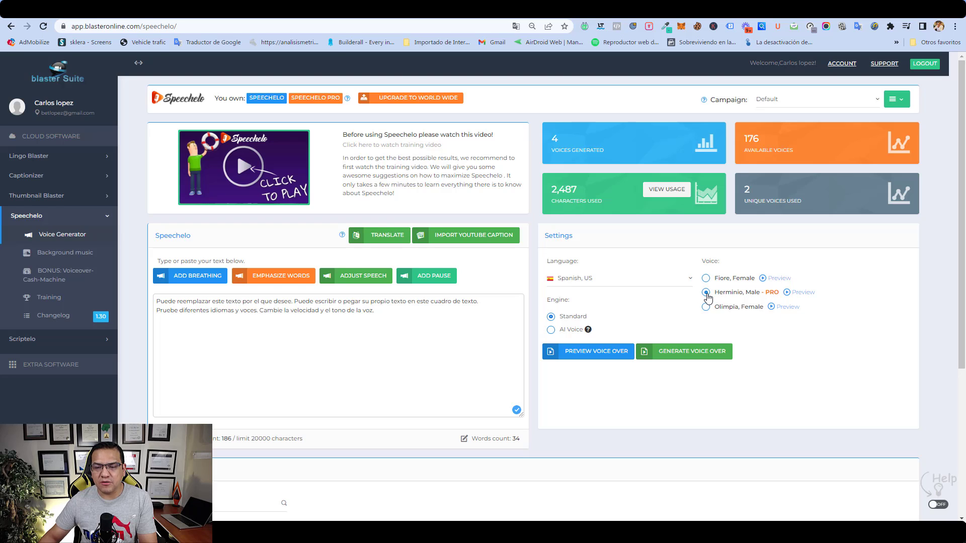
{"action": "left_click", "coordinate": [604, 359]}
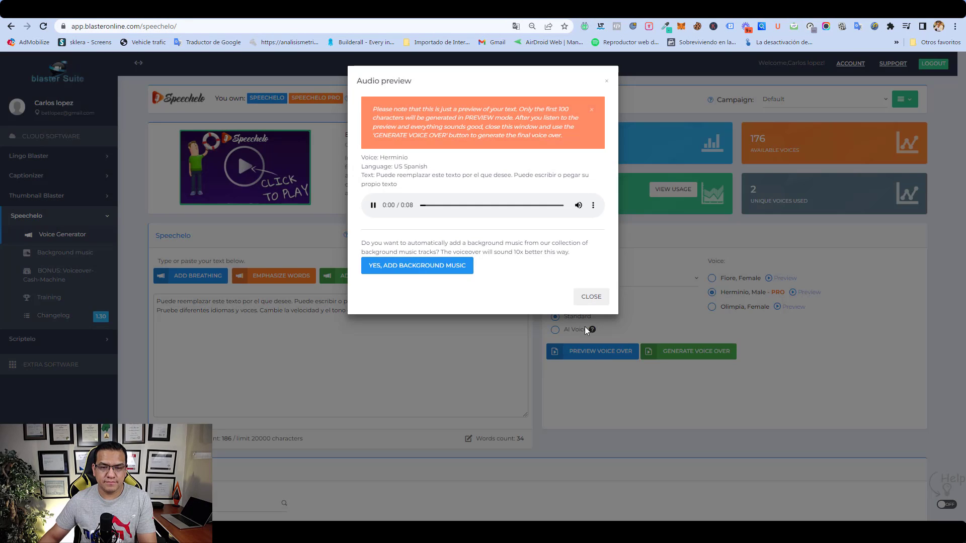
{"action": "left_click", "coordinate": [595, 300]}
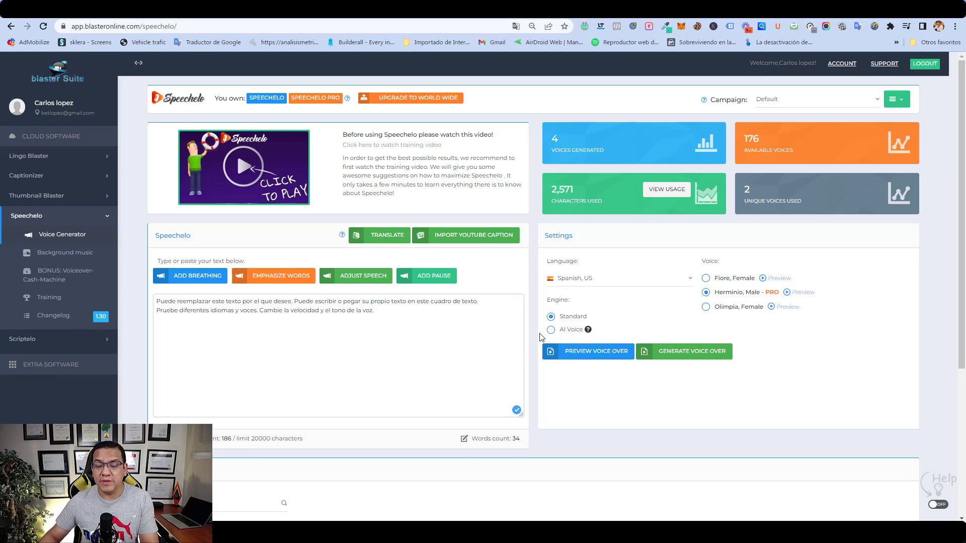
Step: Switch the voiceover engine from Standard to AI Voice
{"action": "mouse_move", "coordinate": [565, 301]}
{"action": "left_mouse_down"}
{"action": "mouse_move", "coordinate": [555, 302]}
{"action": "mouse_move", "coordinate": [586, 316]}
{"action": "mouse_move", "coordinate": [570, 317]}
{"action": "left_mouse_up"}
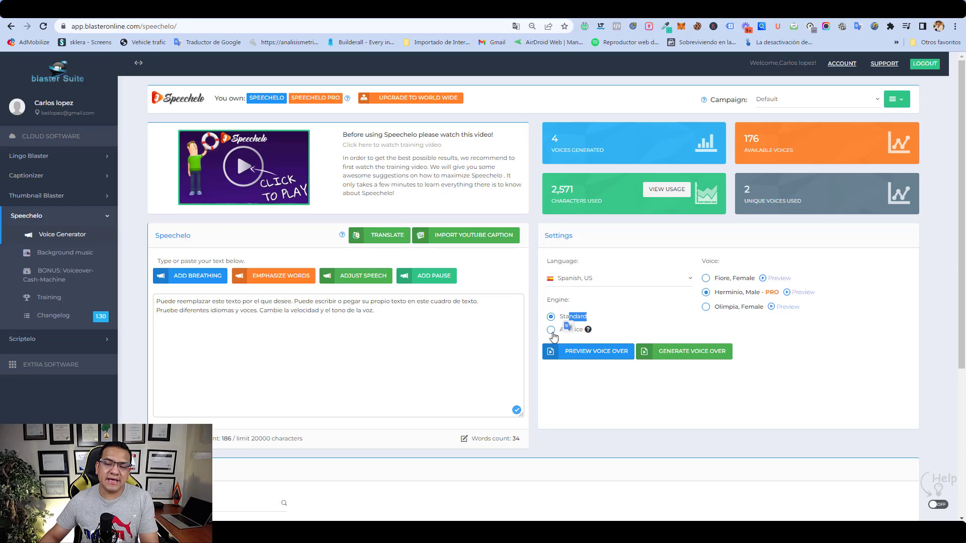
{"action": "left_click", "coordinate": [551, 331]}
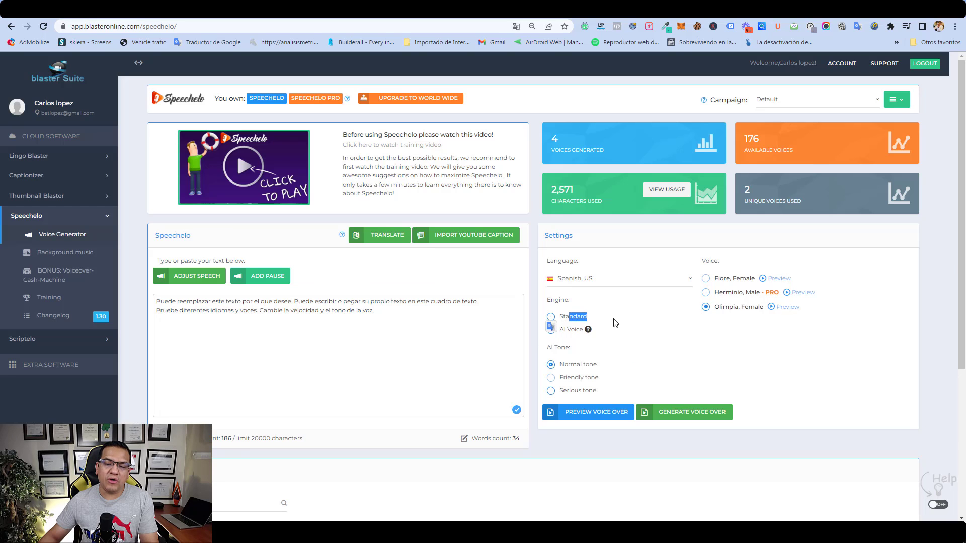
{"action": "left_click", "coordinate": [638, 350]}
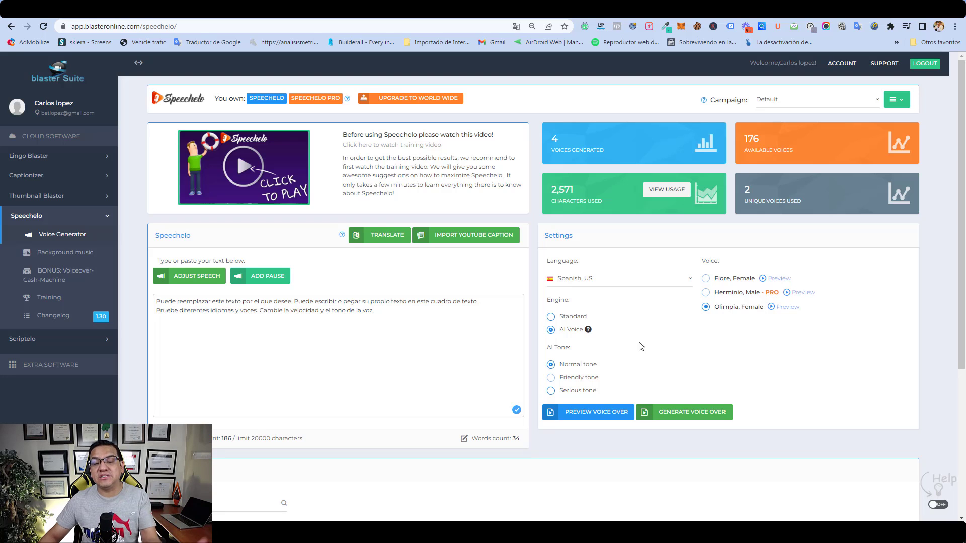
Step: Try to select the Herminio and Fiore voices while the AI Voice engine is active
{"action": "left_click", "coordinate": [706, 292]}
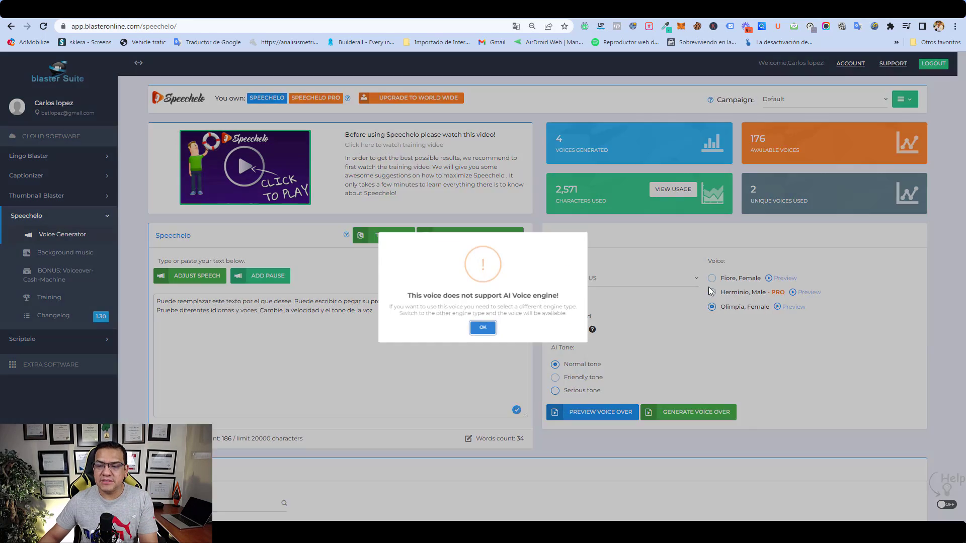
{"action": "left_click", "coordinate": [489, 335]}
{"action": "left_click", "coordinate": [706, 293]}
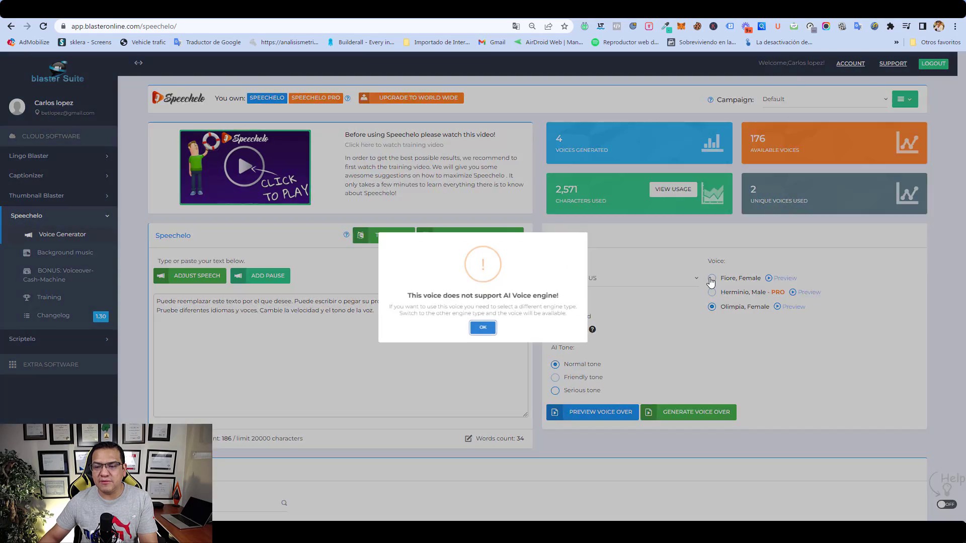
{"action": "left_click", "coordinate": [484, 333]}
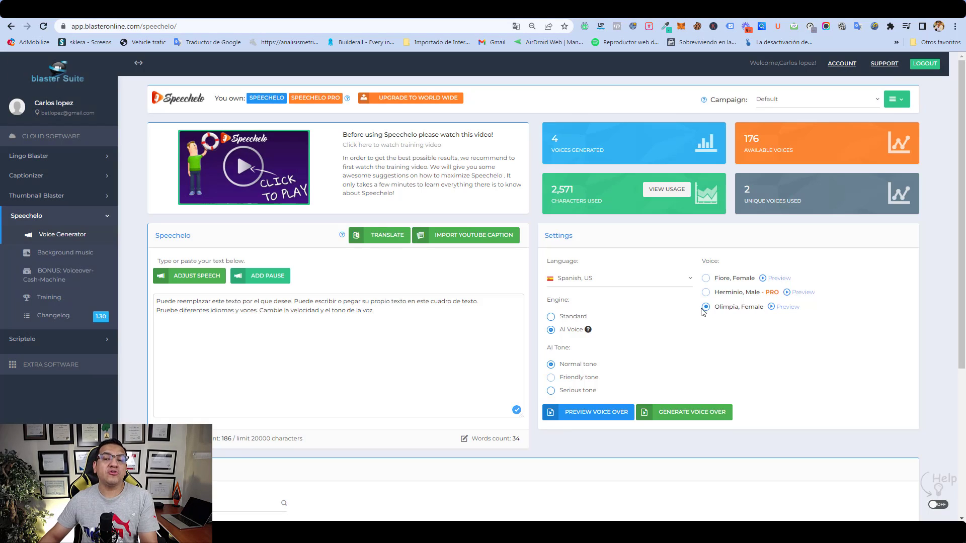
Step: Listen to a preview of the text with the Olimpia AI voice in the Normal tone
{"action": "left_click_drag", "start_coordinate": [687, 307], "coordinate": [757, 313]}
{"action": "left_click", "coordinate": [757, 313]}
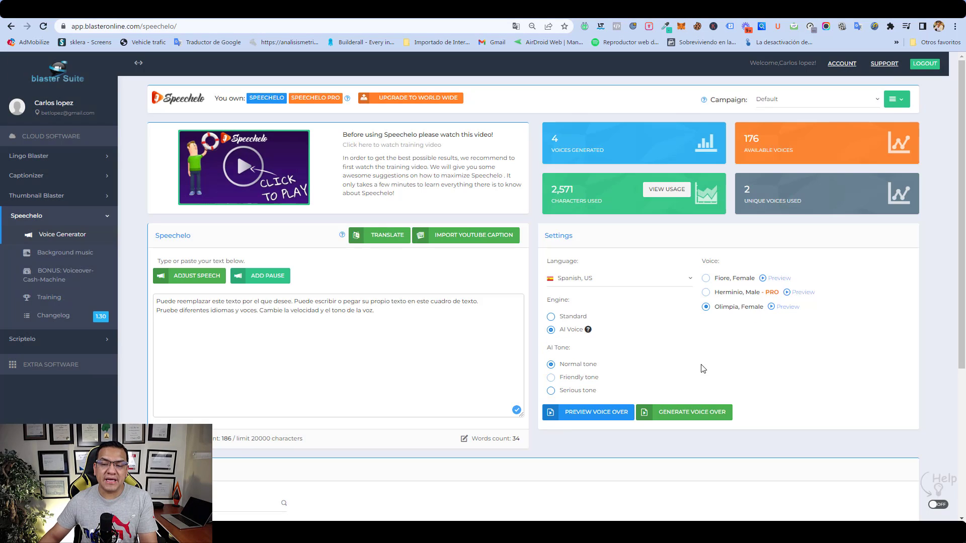
{"action": "left_click", "coordinate": [599, 414]}
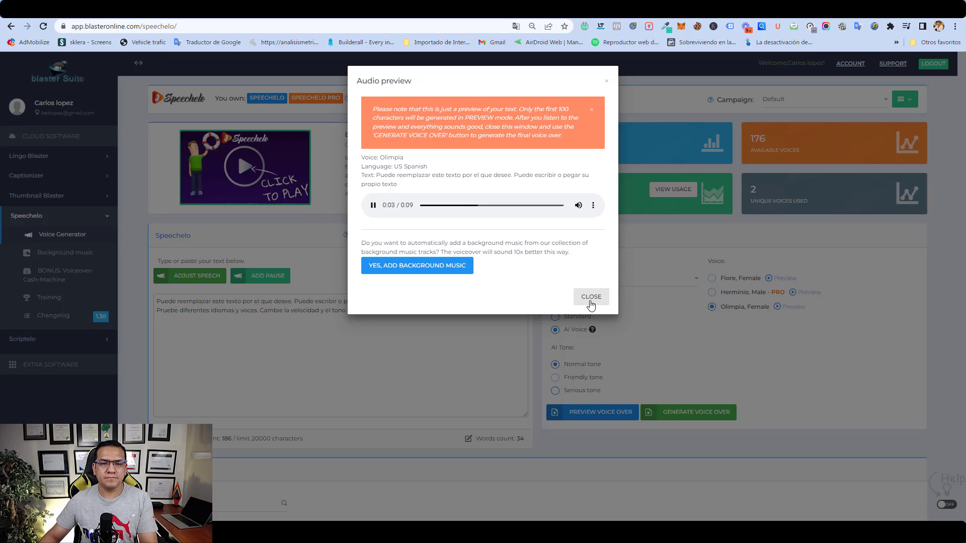
{"action": "left_click", "coordinate": [590, 302]}
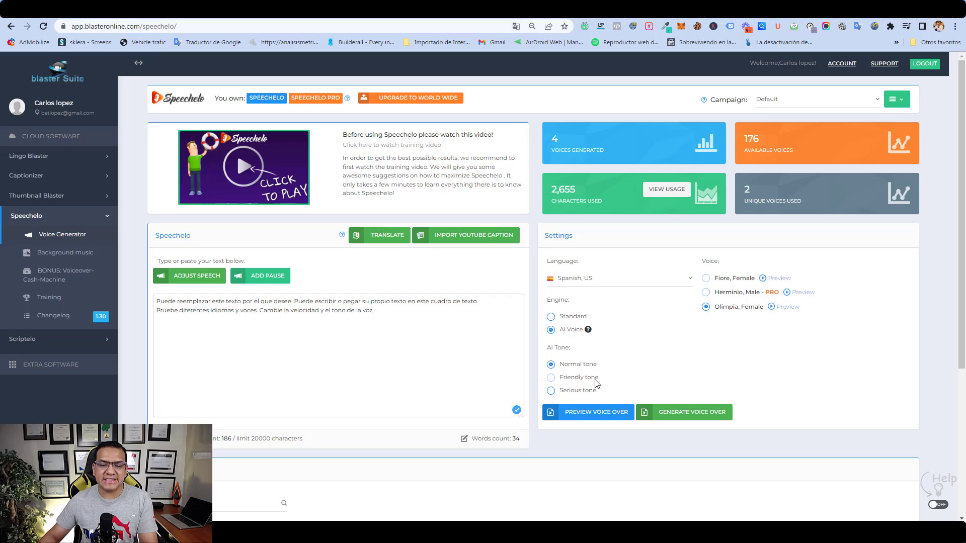
Step: Set the AI tone to Serious tone and preview the voiceover with the Olimpia voice
{"action": "left_click_drag", "start_coordinate": [598, 378], "coordinate": [552, 378]}
{"action": "left_click", "coordinate": [552, 391]}
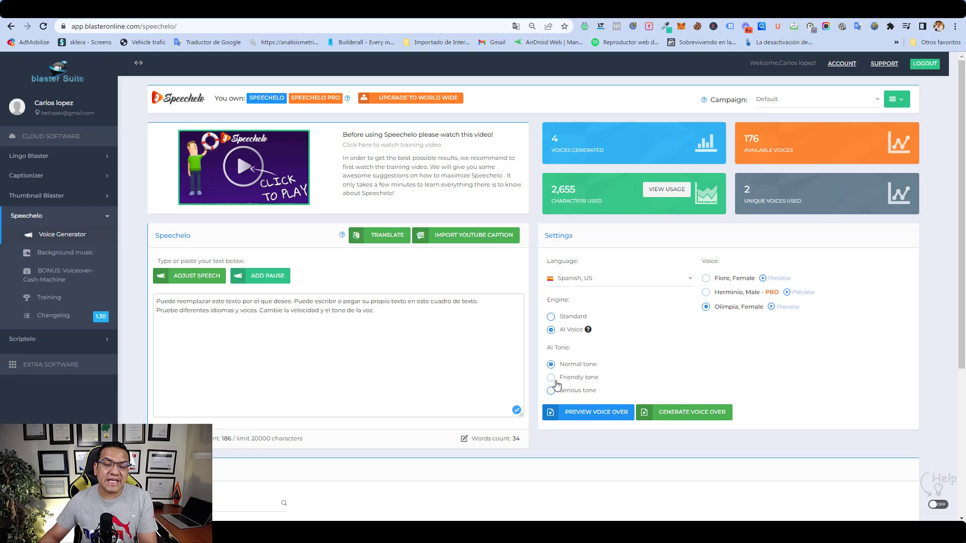
{"action": "left_click", "coordinate": [604, 414]}
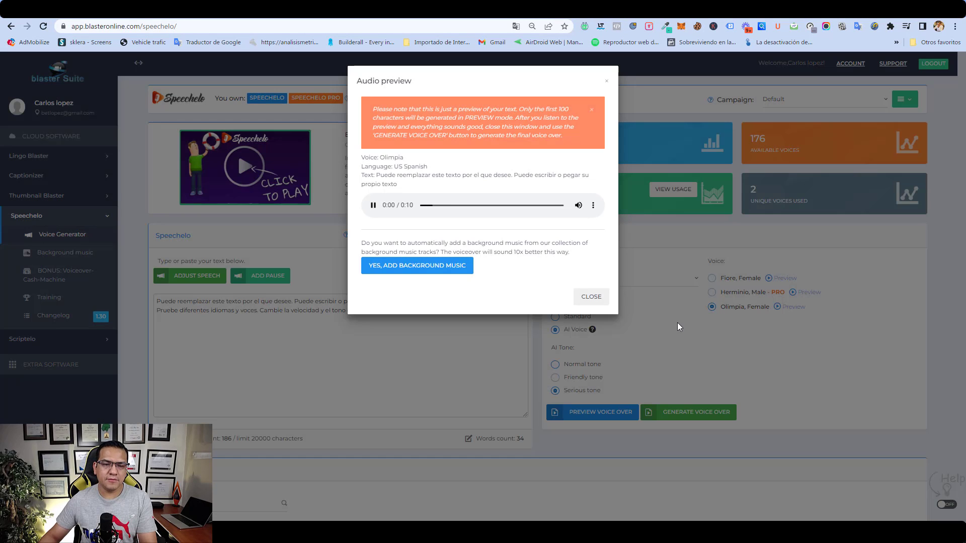
{"action": "left_click", "coordinate": [588, 297]}
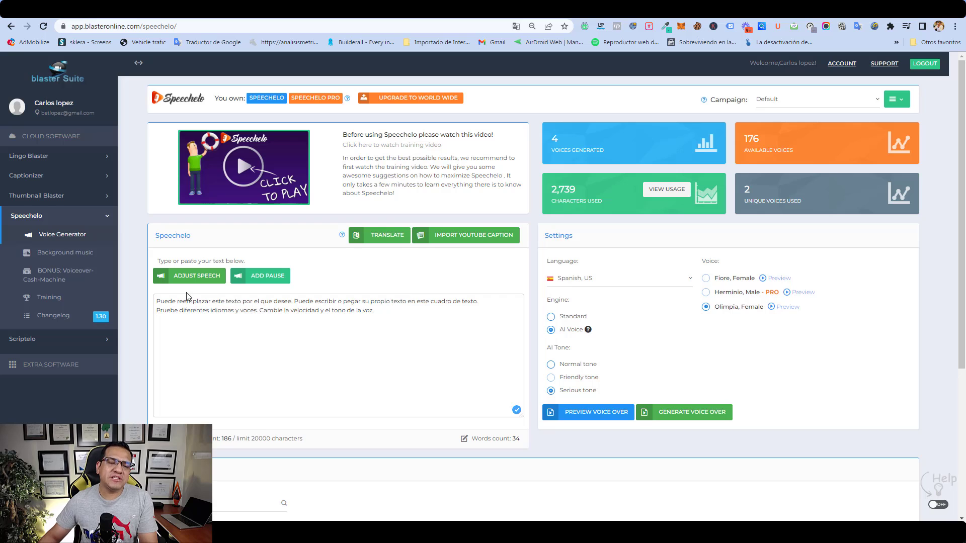
Step: Switch the engine back to Standard and insert a breathing tag after the first sentence, ending in "desee."
{"action": "left_click", "coordinate": [556, 320]}
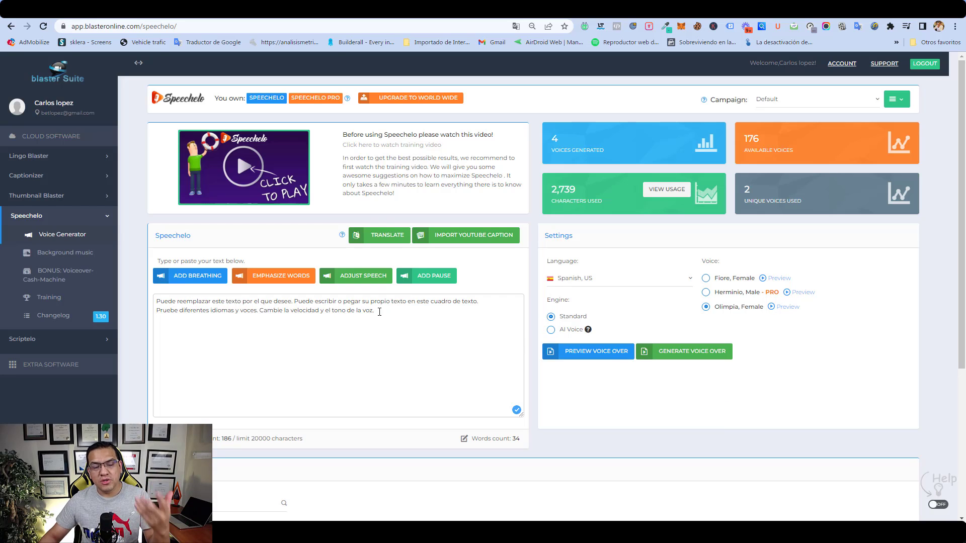
{"action": "left_click", "coordinate": [290, 304]}
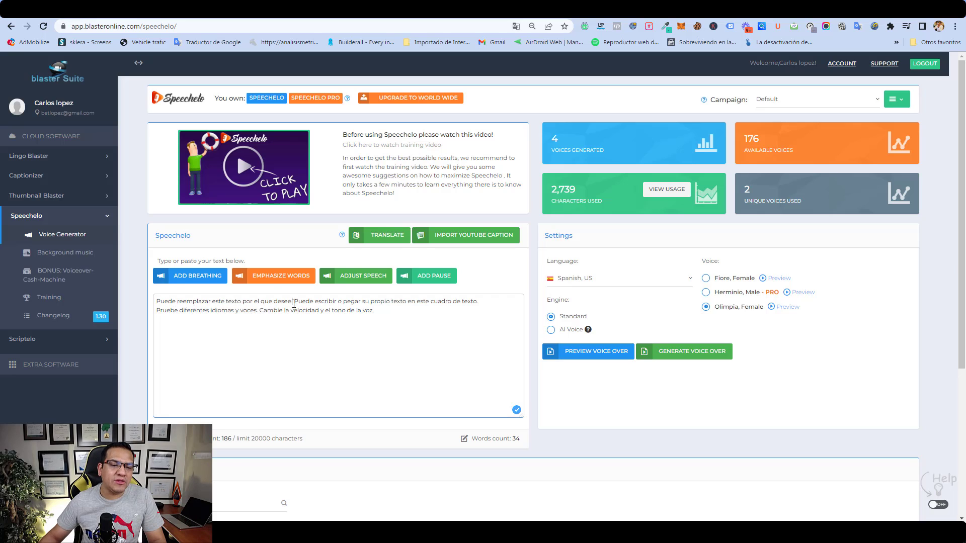
{"action": "left_click", "coordinate": [199, 280]}
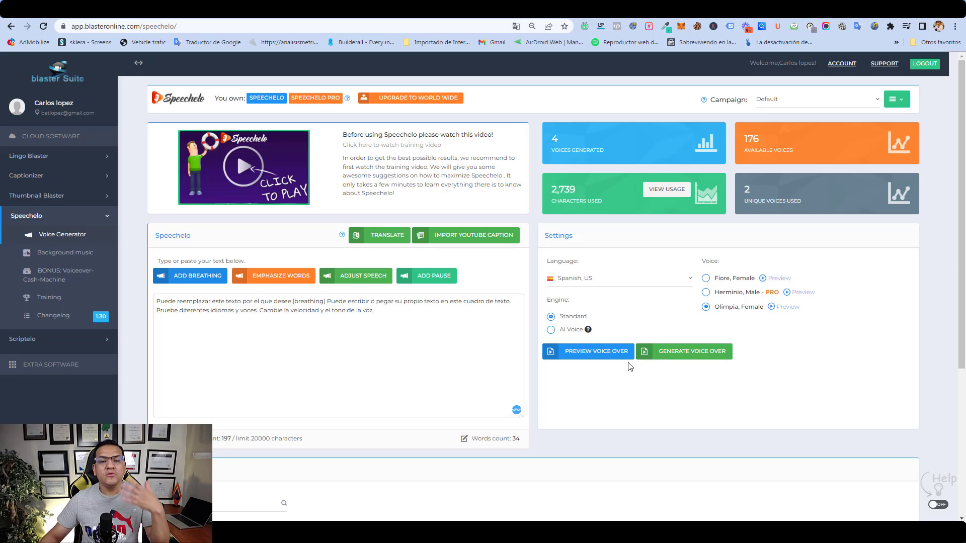
Step: Listen to a preview of the Olimpia voiceover with the breathing tag included
{"action": "left_click", "coordinate": [597, 352]}
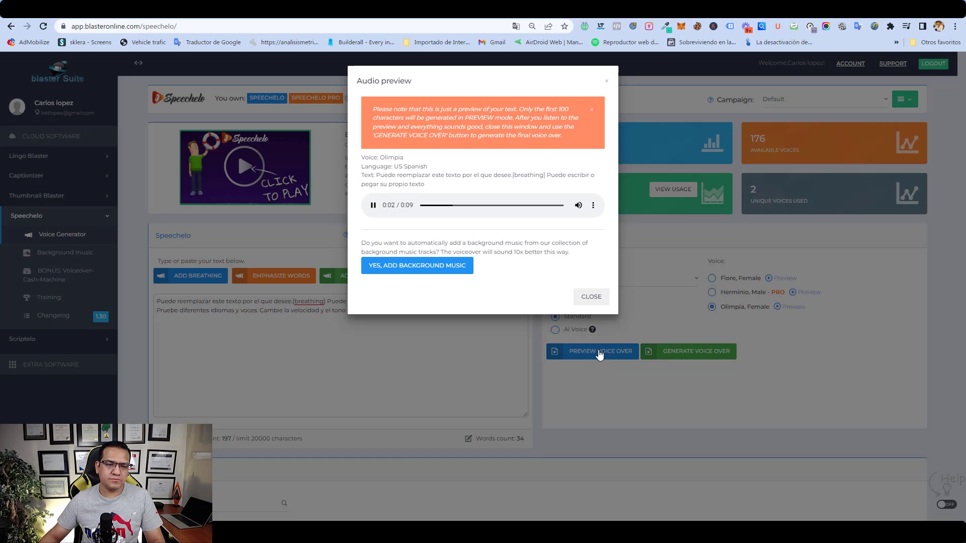
{"action": "left_click", "coordinate": [594, 298]}
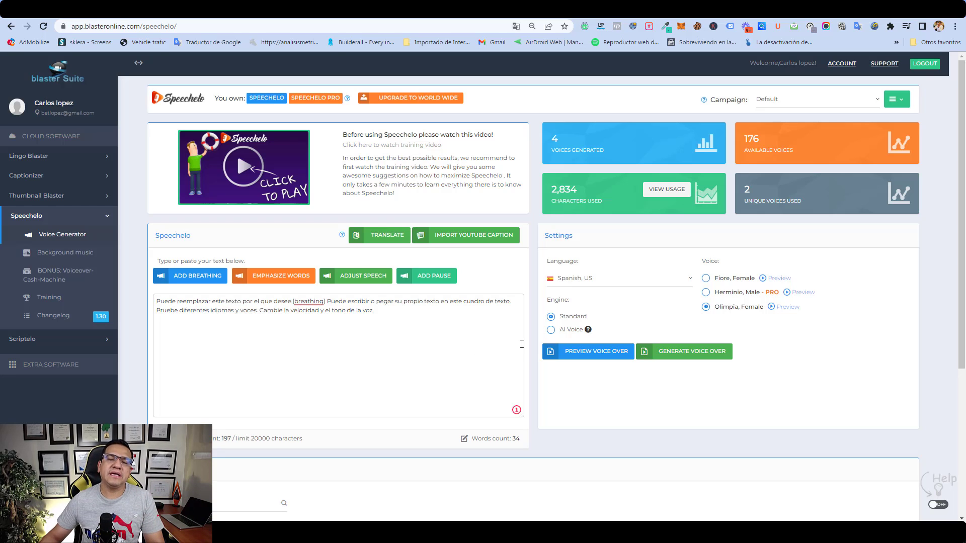
Step: Review the list of previously generated voices below the text editor
{"action": "scroll", "coordinate": [511, 362], "scroll_direction": "down", "scroll_amount": 4}
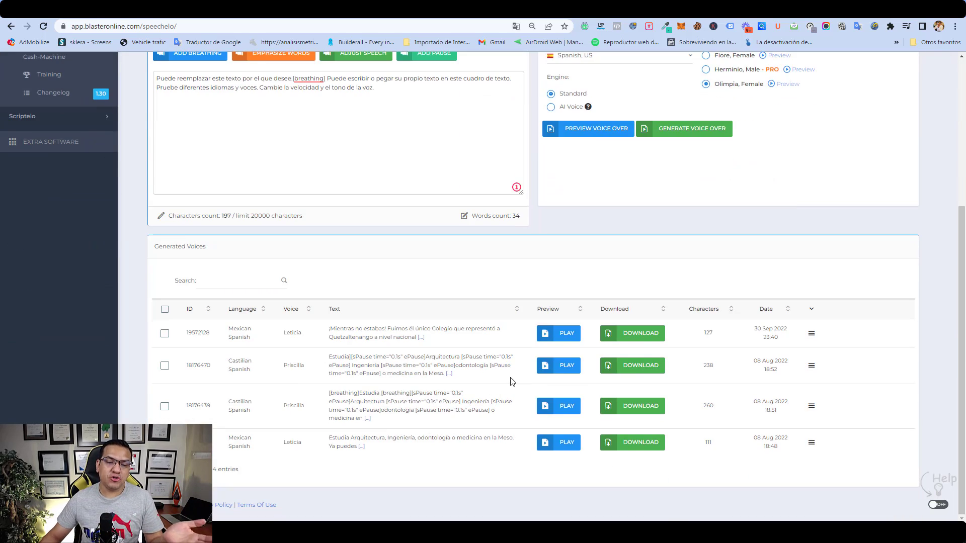
{"action": "scroll", "coordinate": [400, 363], "scroll_direction": "up", "scroll_amount": 4}
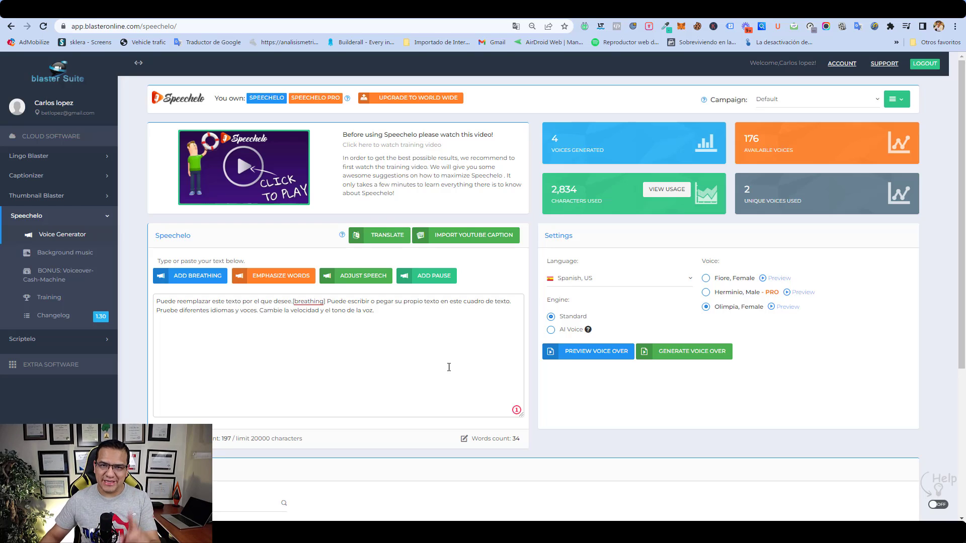
Step: Switch to the TTSReader site and set the reading voice to Español, Estados Unidos
{"action": "key", "text": "ctrl+Tab"}
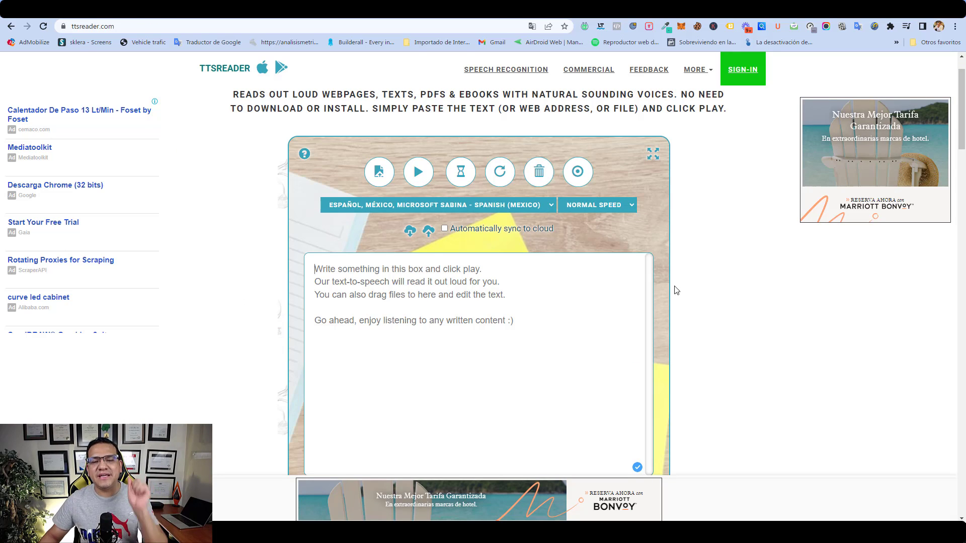
{"action": "scroll", "coordinate": [694, 288], "scroll_direction": "up", "scroll_amount": 1}
{"action": "scroll", "coordinate": [729, 372], "scroll_direction": "down", "scroll_amount": 10}
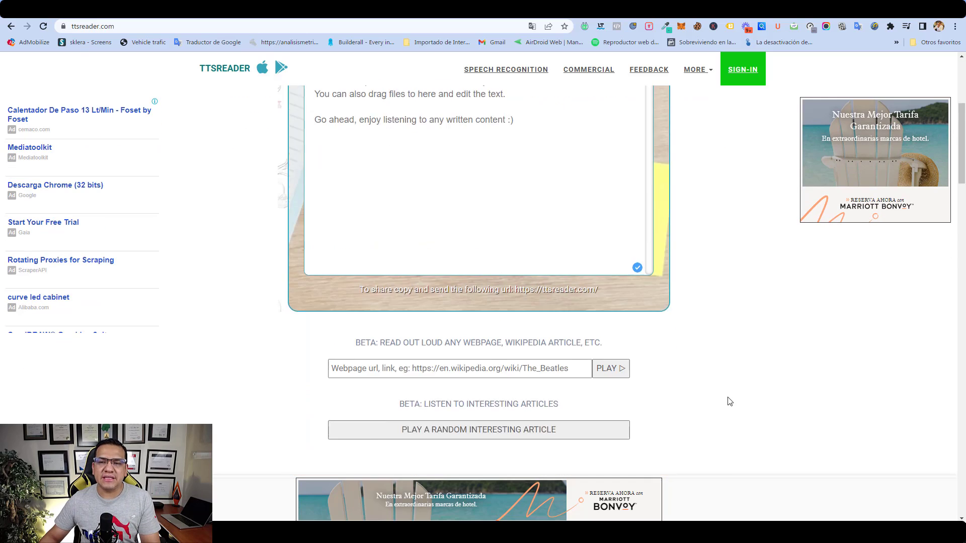
{"action": "scroll", "coordinate": [734, 417], "scroll_direction": "up", "scroll_amount": 6}
{"action": "scroll", "coordinate": [714, 407], "scroll_direction": "up", "scroll_amount": 4}
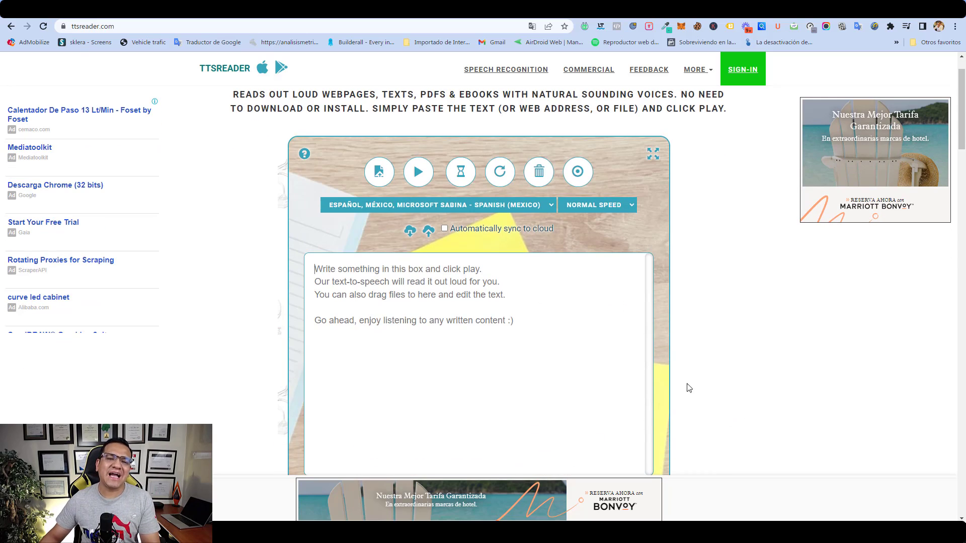
{"action": "left_click", "coordinate": [531, 206]}
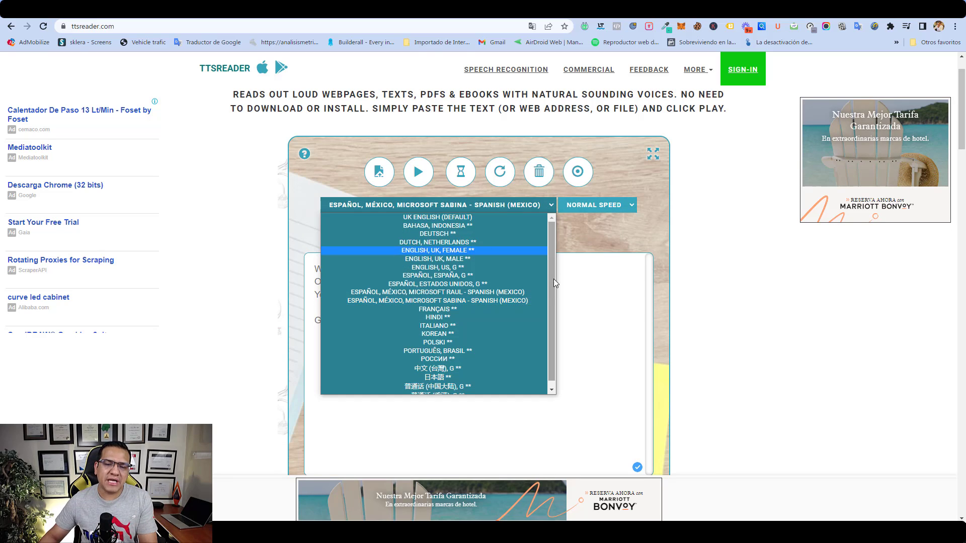
{"action": "scroll", "coordinate": [550, 318], "scroll_direction": "down", "scroll_amount": 1}
{"action": "scroll", "coordinate": [550, 301], "scroll_direction": "up", "scroll_amount": 1}
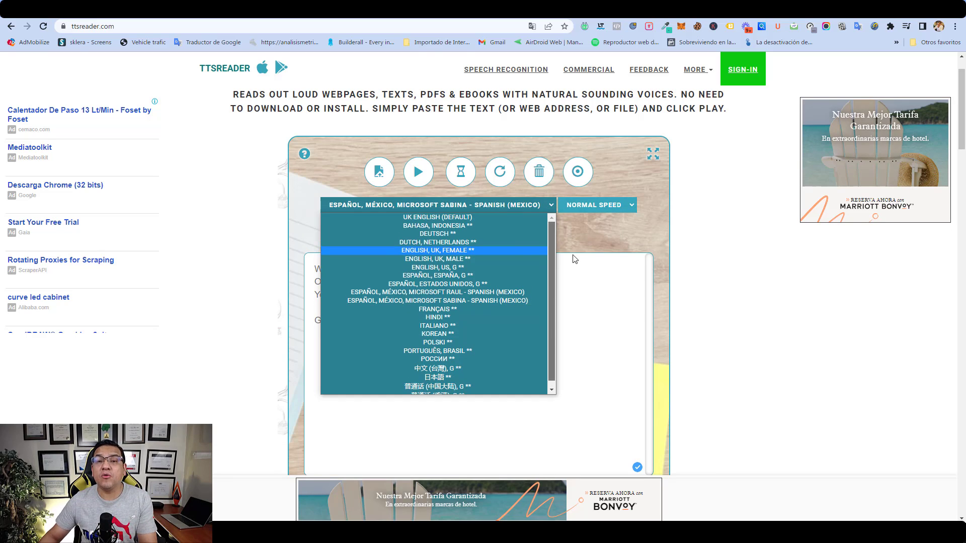
{"action": "left_click", "coordinate": [441, 285]}
Step: Fill the text box with the Spanish sample starting "Puede reemplazar este texto por el que desee." and play it at normal speed
{"action": "left_click", "coordinate": [337, 277]}
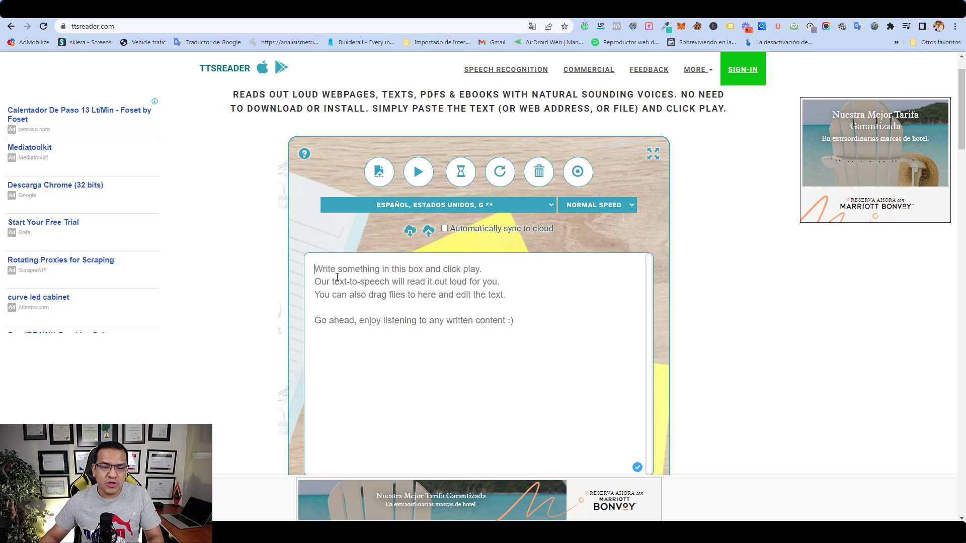
{"action": "type", "text": "Puede reemplazar este texto por el que desee. Puede escribir o pegar su propio texto en este cuadro de texto. Pruebe diferentes idiomas y voces. Cambie la velocidad y el tono de la voz."}
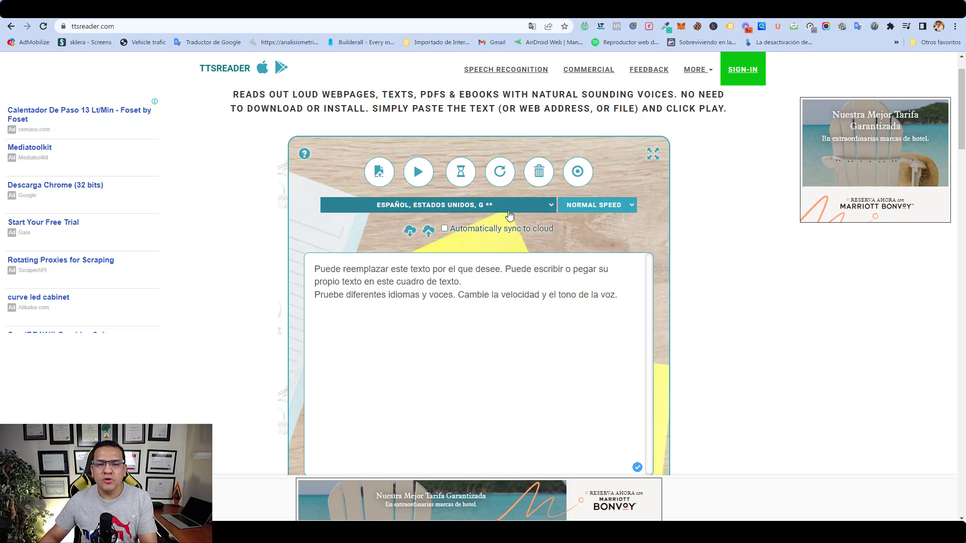
{"action": "left_click", "coordinate": [628, 208]}
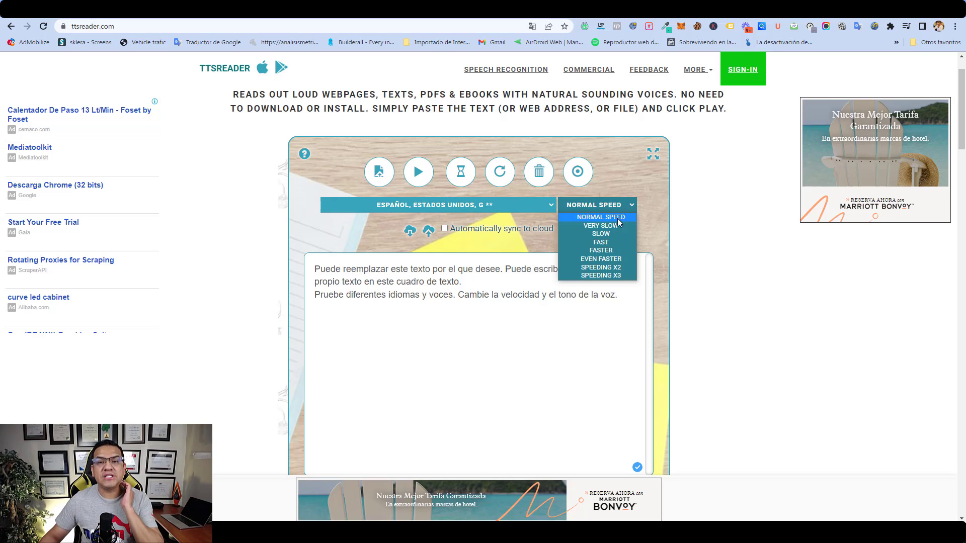
{"action": "left_click", "coordinate": [714, 241]}
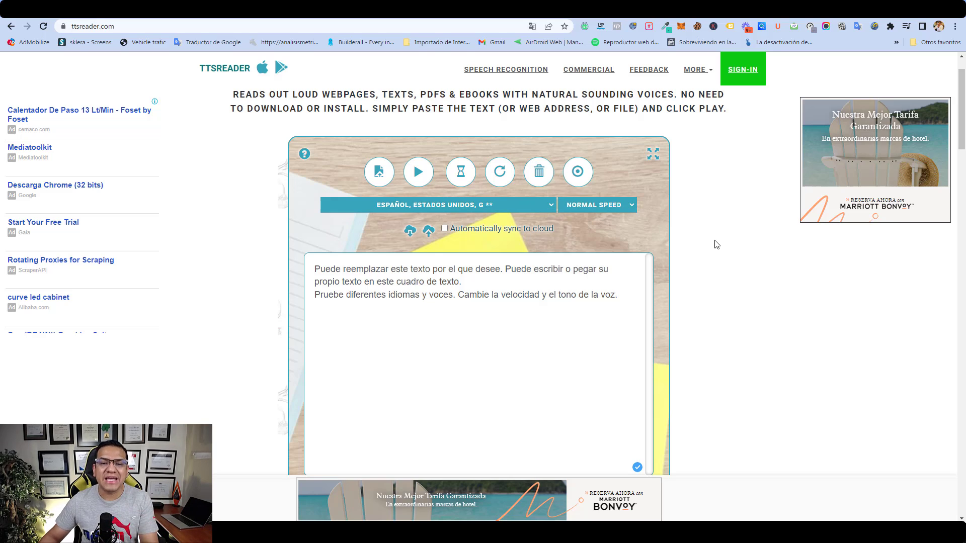
{"action": "left_click", "coordinate": [421, 175]}
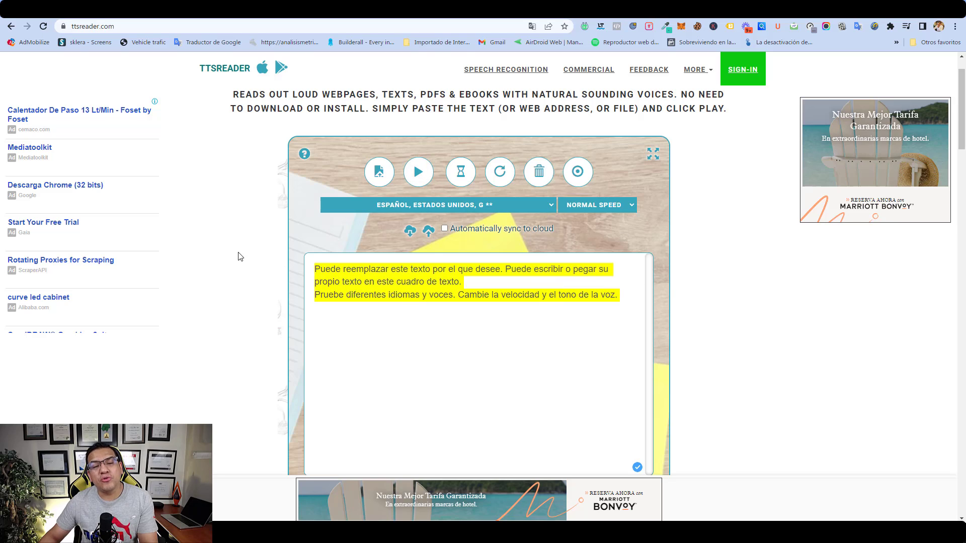
Step: Change the voice to Español, México, Microsoft Raul, play the text with it, and pause the playback
{"action": "left_click", "coordinate": [529, 209]}
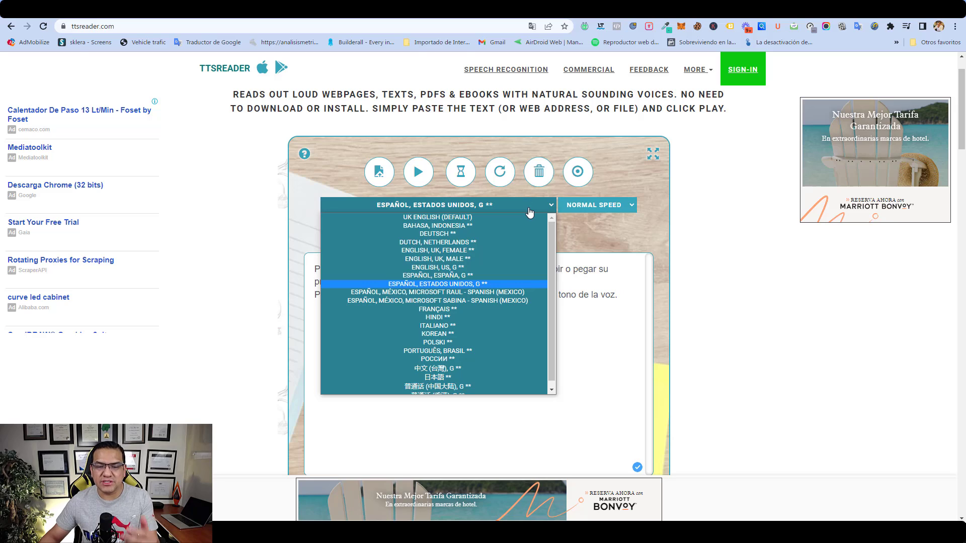
{"action": "left_click", "coordinate": [473, 292]}
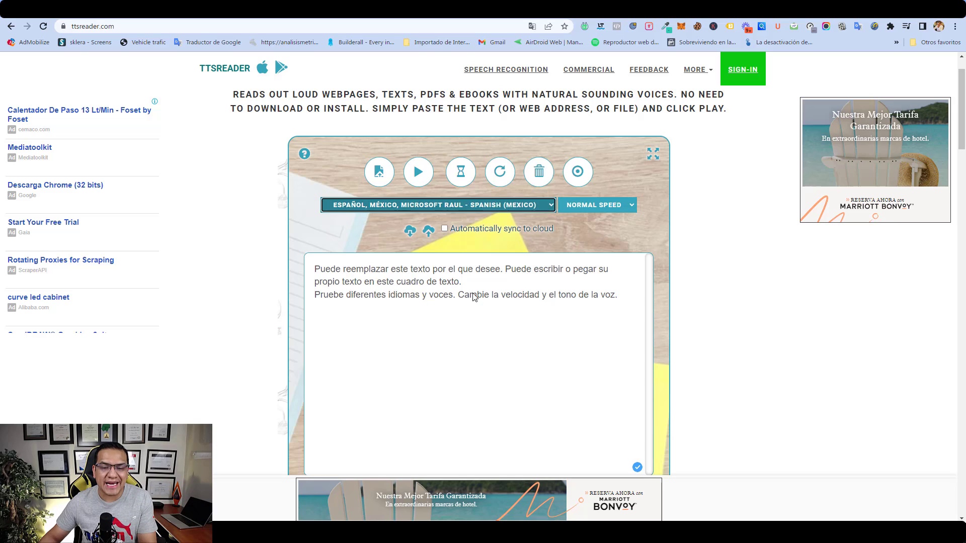
{"action": "left_click", "coordinate": [605, 314]}
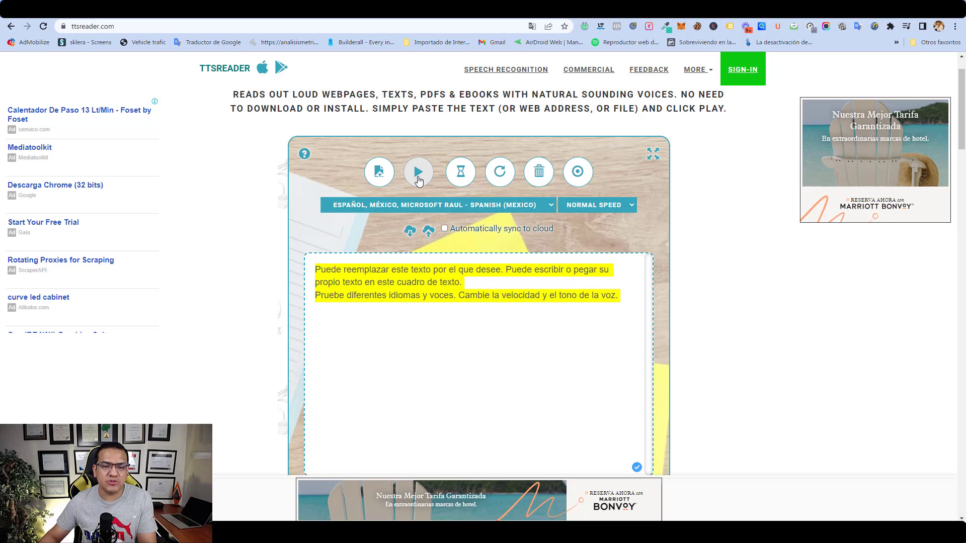
{"action": "left_click", "coordinate": [418, 172]}
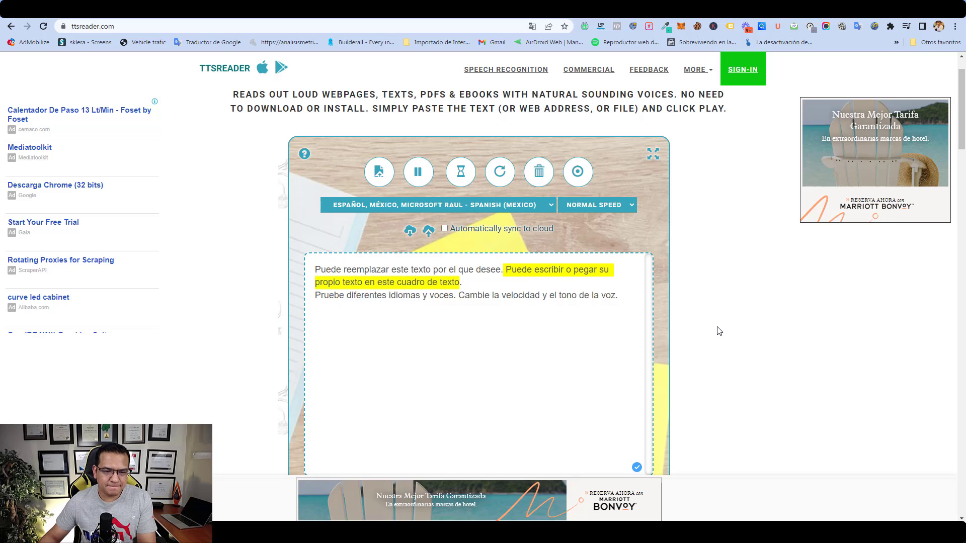
{"action": "left_click", "coordinate": [424, 179]}
Step: Look over the webpage reading, random article and short demo sections below the text box
{"action": "scroll", "coordinate": [729, 353], "scroll_direction": "down", "scroll_amount": 8}
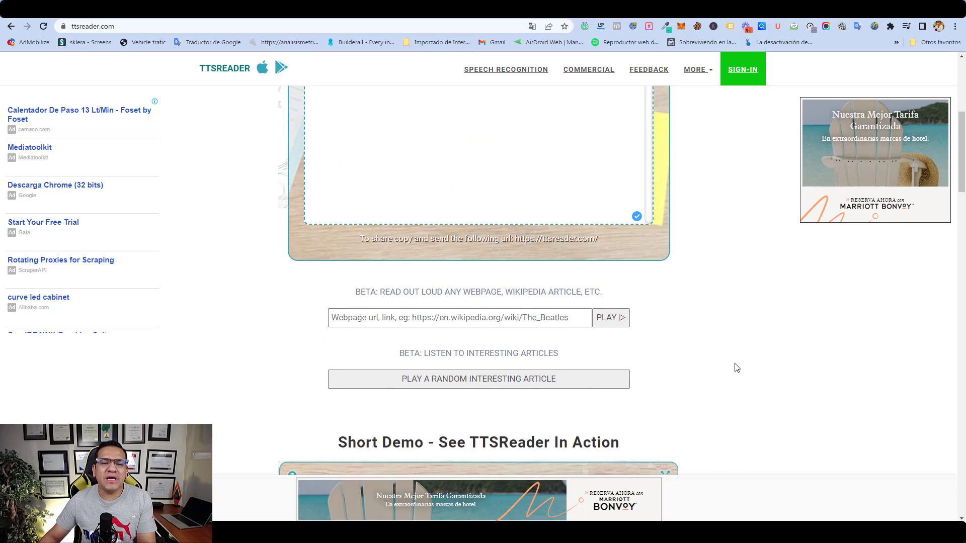
{"action": "scroll", "coordinate": [738, 367], "scroll_direction": "up", "scroll_amount": 2}
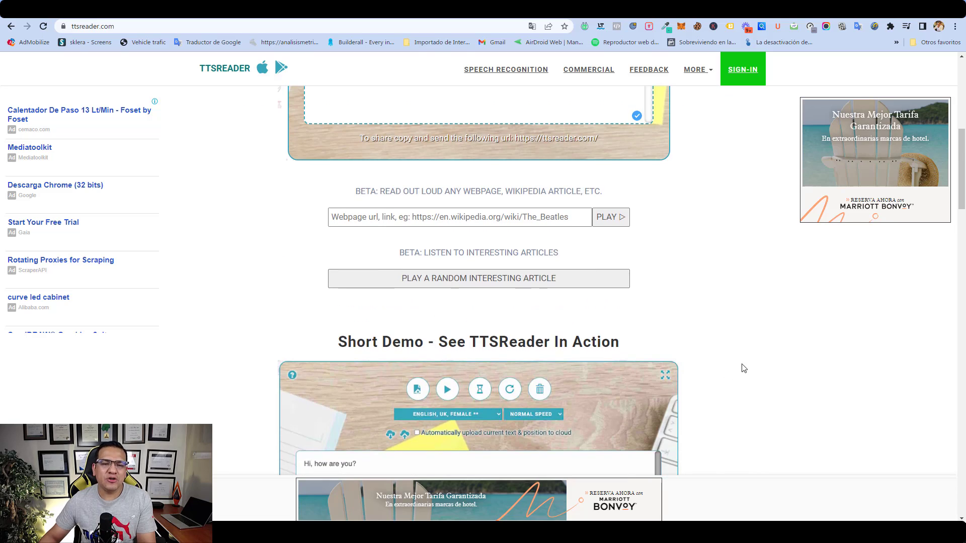
{"action": "scroll", "coordinate": [739, 367], "scroll_direction": "up", "scroll_amount": 7}
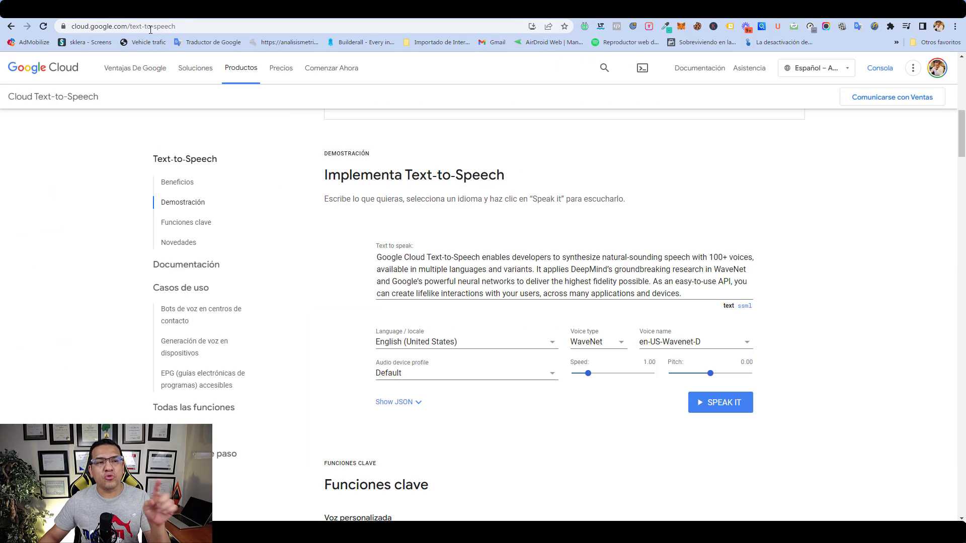
Step: Replace the demo text in Google Cloud Text-to-Speech with the Spanish sample starting "Puede reemplazar este texto por el que desee."
{"action": "left_click_drag", "start_coordinate": [187, 27], "coordinate": [130, 31]}
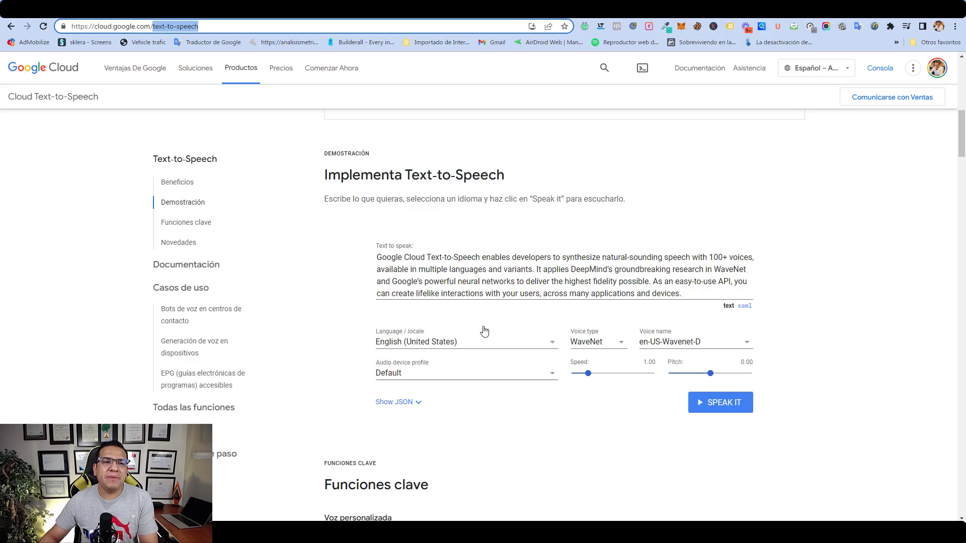
{"action": "scroll", "coordinate": [484, 328], "scroll_direction": "up", "scroll_amount": 8}
{"action": "scroll", "coordinate": [527, 331], "scroll_direction": "down", "scroll_amount": 8}
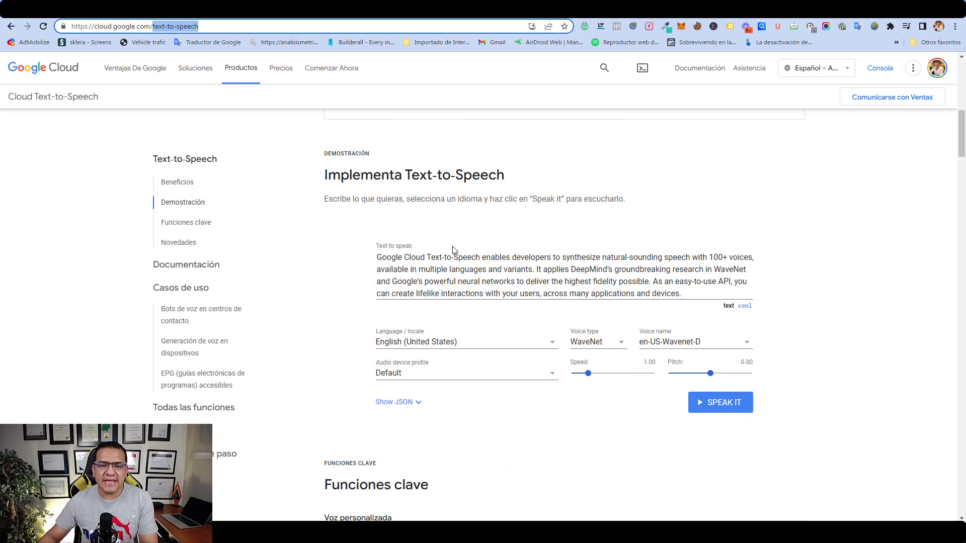
{"action": "left_click_drag", "start_coordinate": [380, 256], "coordinate": [685, 294]}
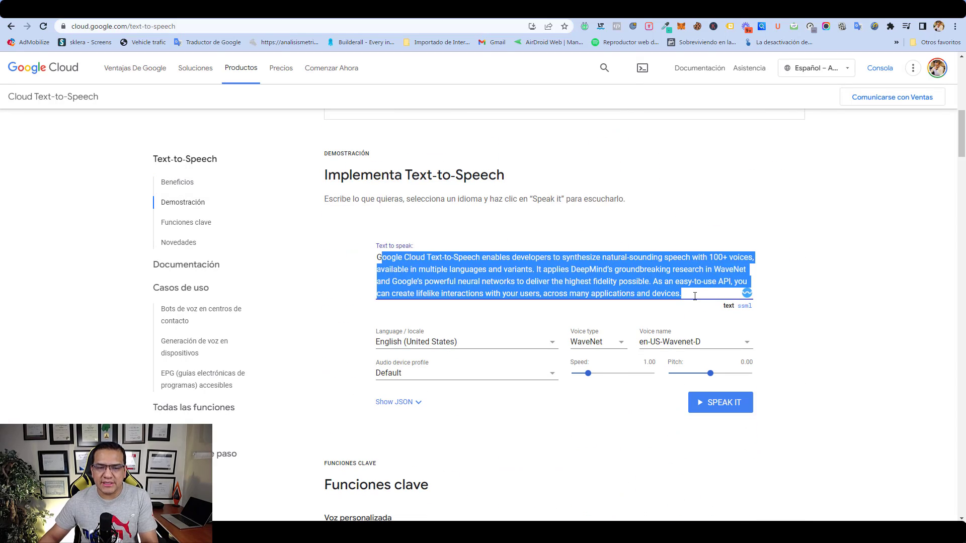
{"action": "key", "text": "BackSpace"}
{"action": "key", "text": "ctrl+z"}
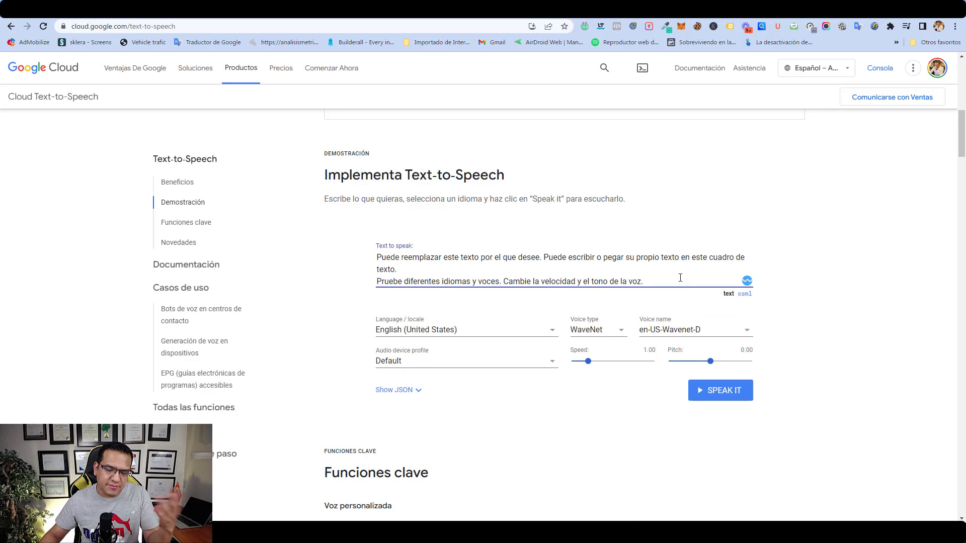
Step: Set the language to Español (Estados Unidos), keeping the Default audio device profile and the WaveNet voice type
{"action": "left_click", "coordinate": [528, 333]}
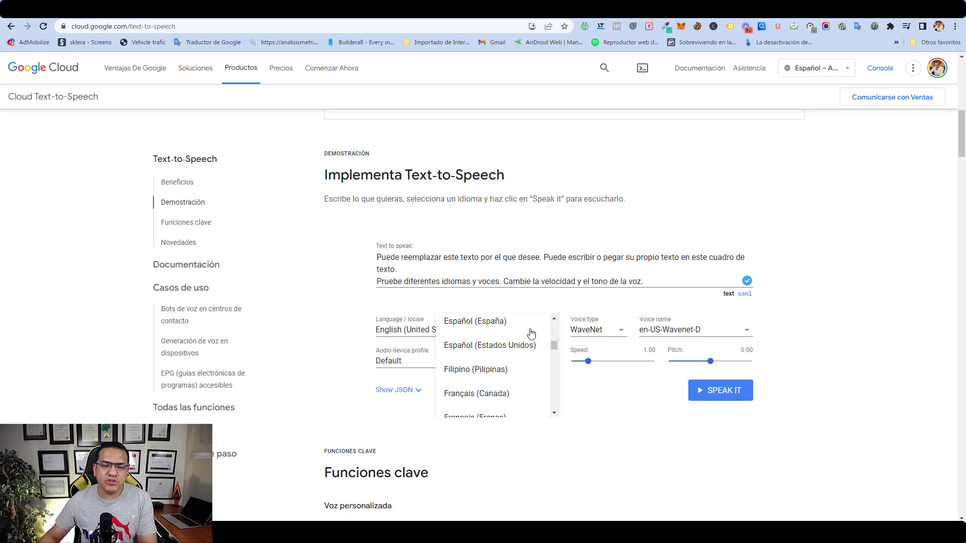
{"action": "left_click", "coordinate": [512, 347]}
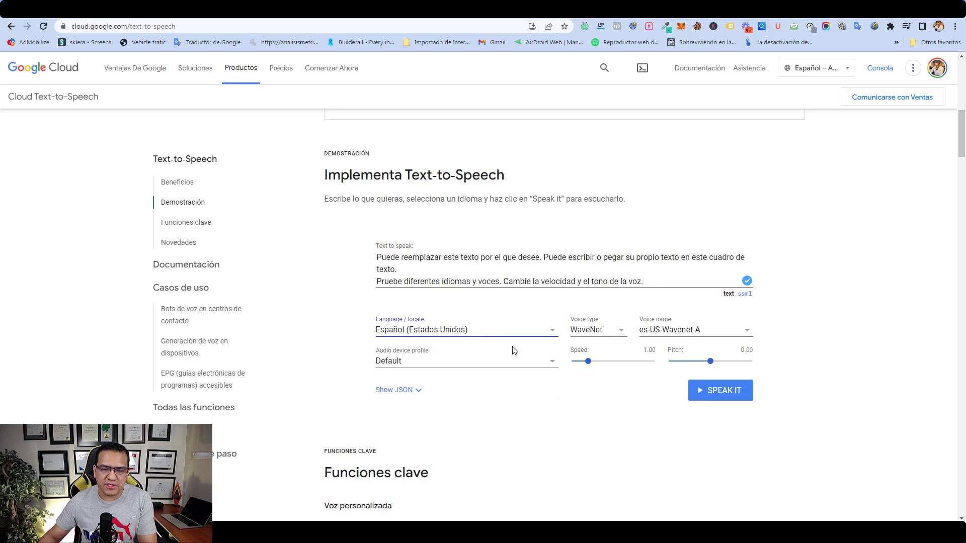
{"action": "scroll", "coordinate": [553, 383], "scroll_direction": "down", "scroll_amount": 1}
{"action": "left_click", "coordinate": [484, 313]}
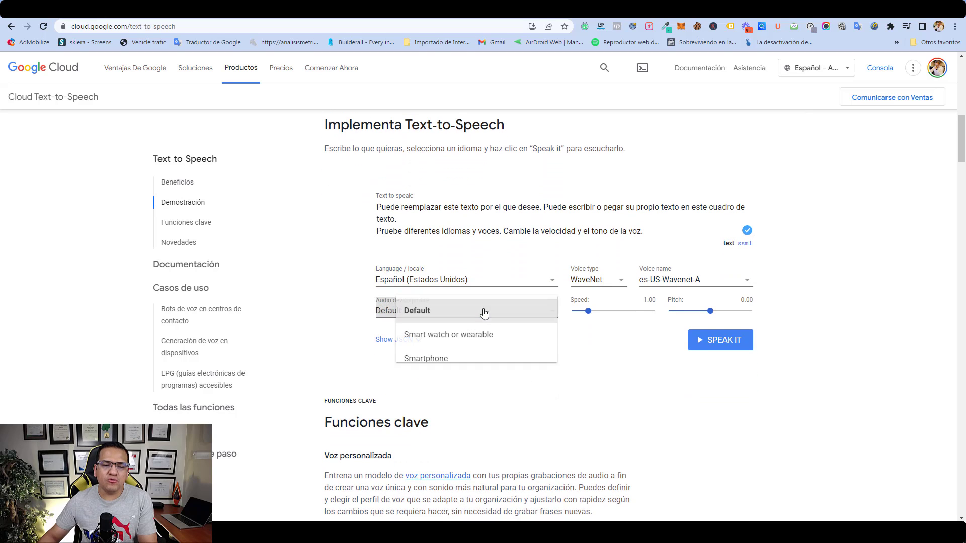
{"action": "left_click", "coordinate": [491, 314]}
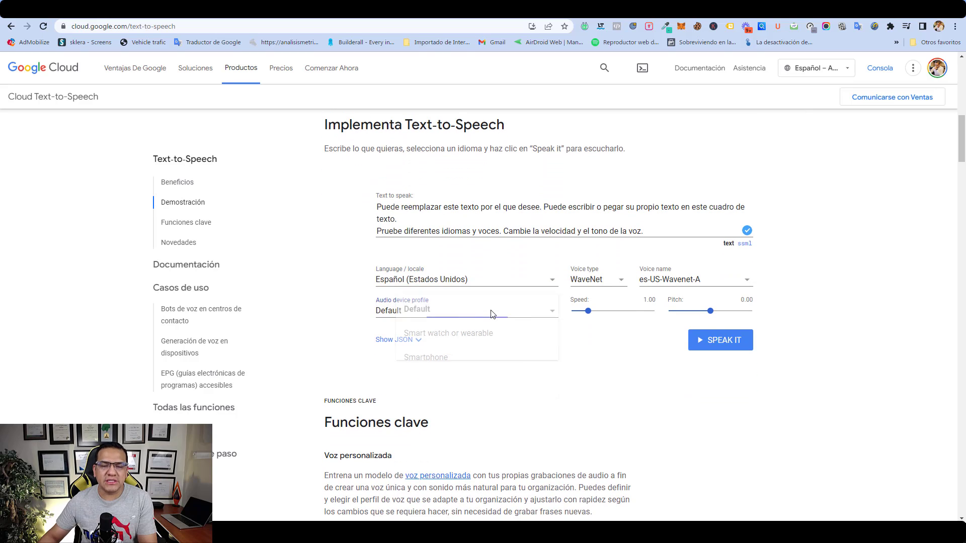
{"action": "left_click", "coordinate": [613, 280]}
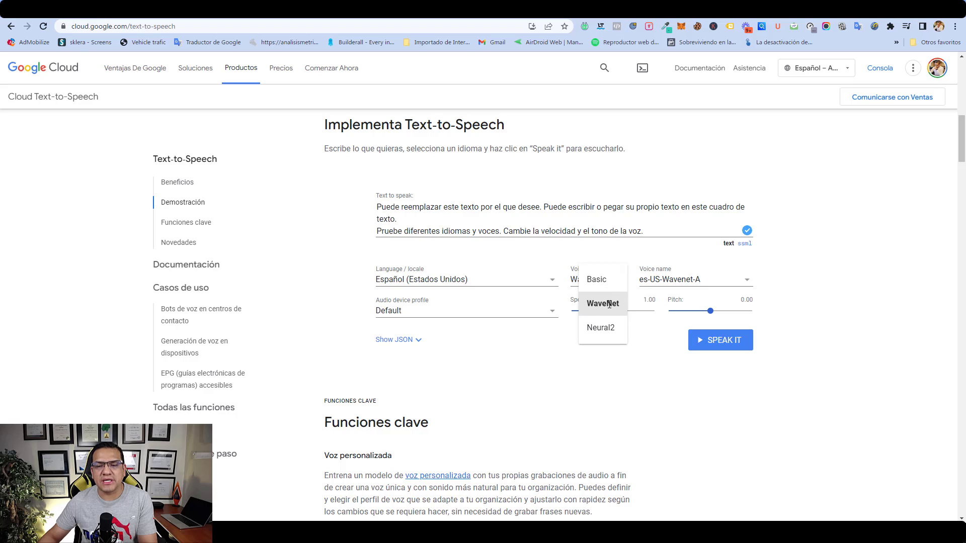
{"action": "left_click", "coordinate": [607, 300]}
Step: Keep the es-US-Wavenet-A voice, listen to the Spanish text with it, and pause the playback
{"action": "left_click", "coordinate": [722, 280]}
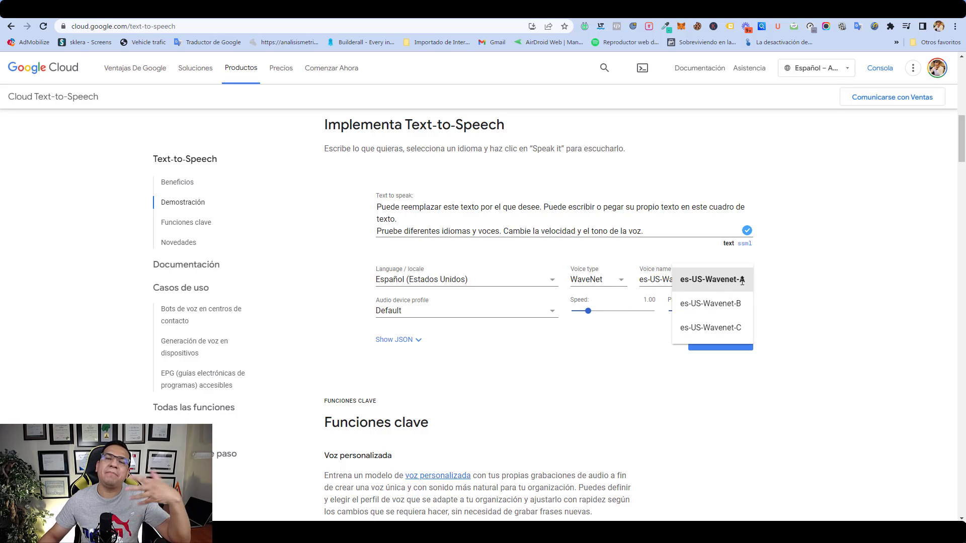
{"action": "left_click", "coordinate": [791, 321]}
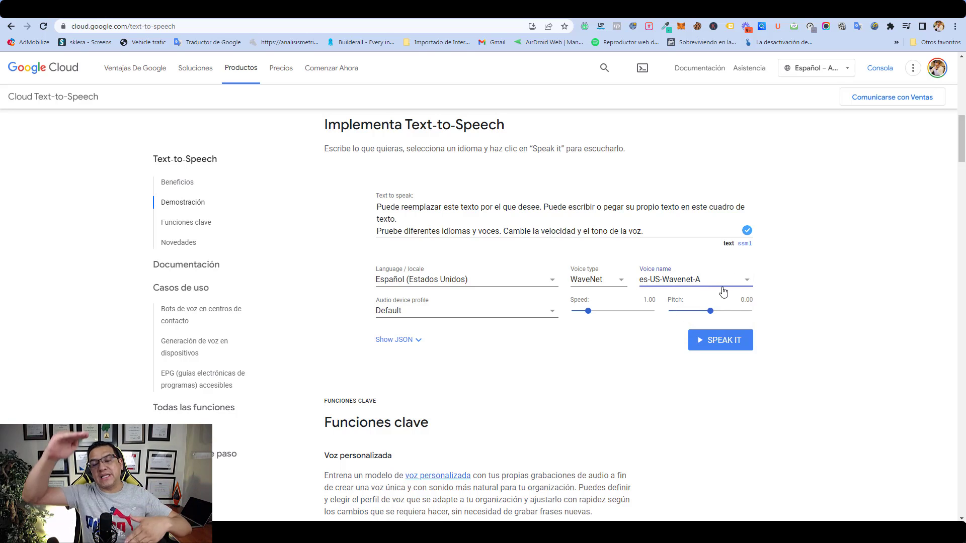
{"action": "left_click", "coordinate": [730, 342]}
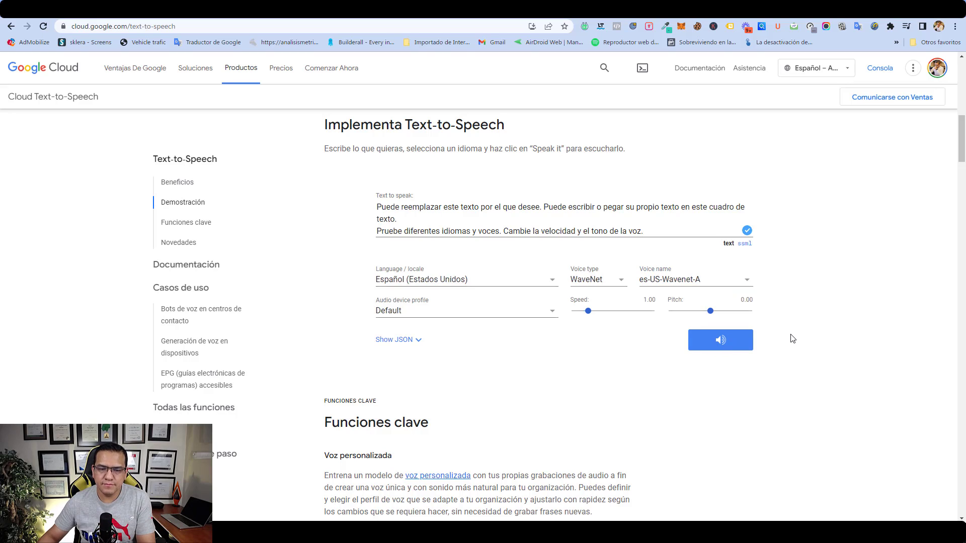
{"action": "left_click", "coordinate": [723, 346]}
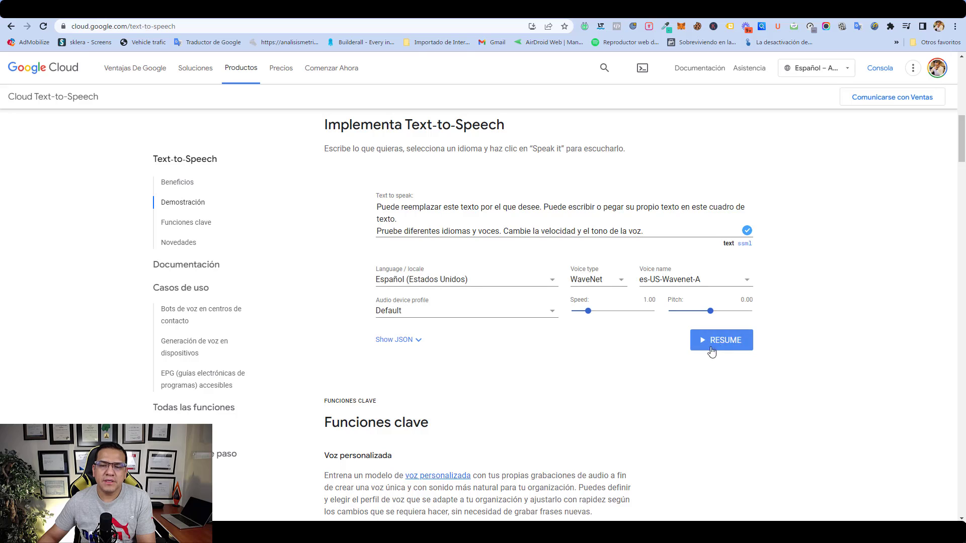
Step: Change the voice to es-US-Wavenet-B, listen to the Spanish text with it, and pause the playback
{"action": "left_click", "coordinate": [746, 285]}
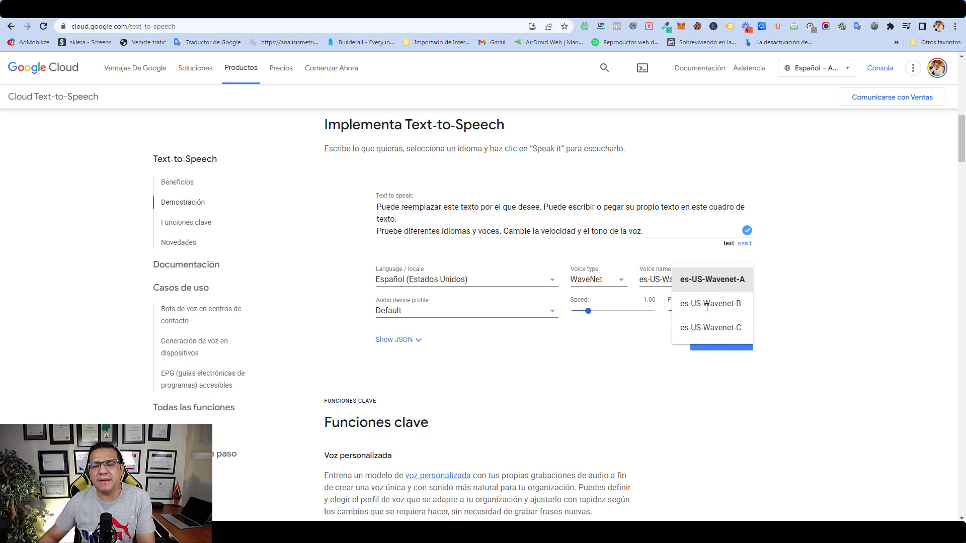
{"action": "left_click", "coordinate": [707, 305]}
{"action": "left_click", "coordinate": [722, 344]}
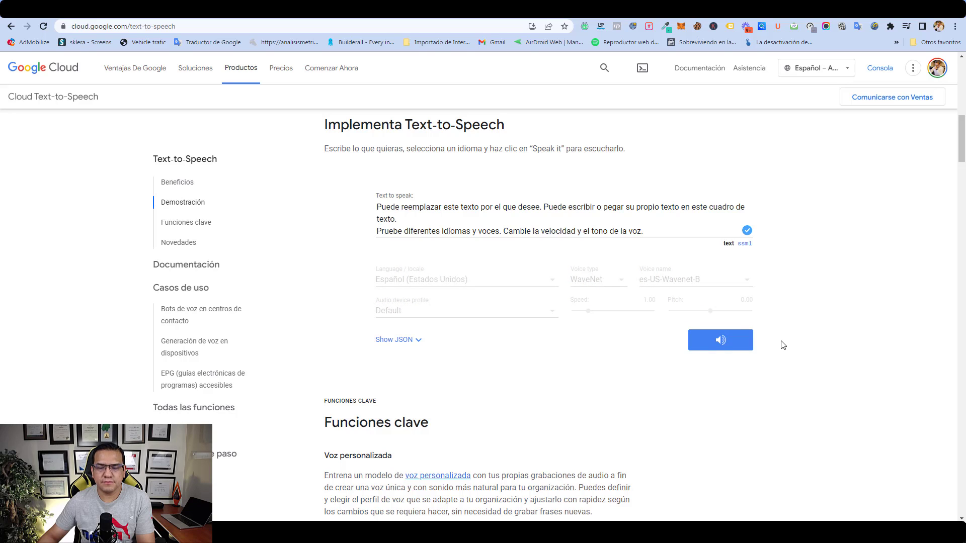
{"action": "left_click", "coordinate": [723, 347]}
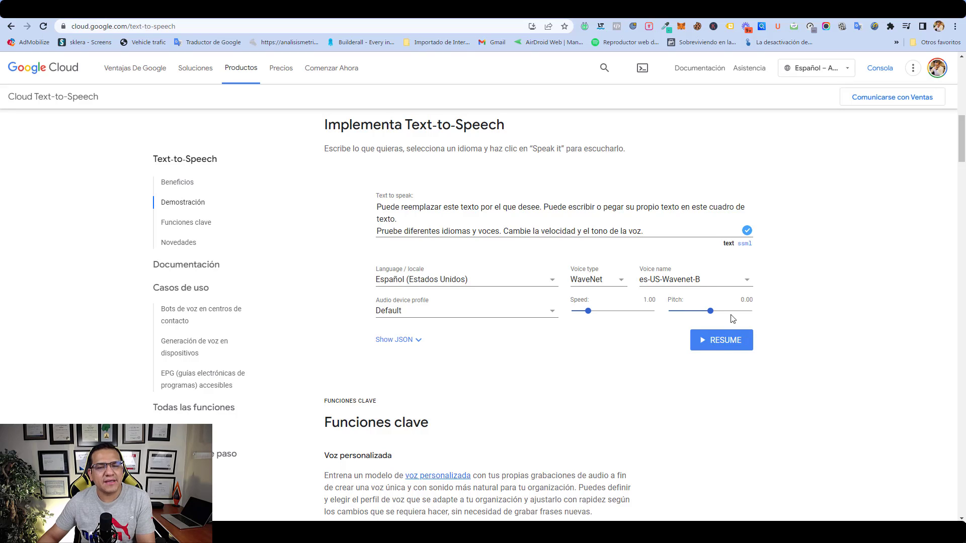
Step: Resume and pause the es-US-Wavenet-B playback, and switch the voice type to Neural2 to listen with es-US-Neural2-A
{"action": "left_click", "coordinate": [726, 343]}
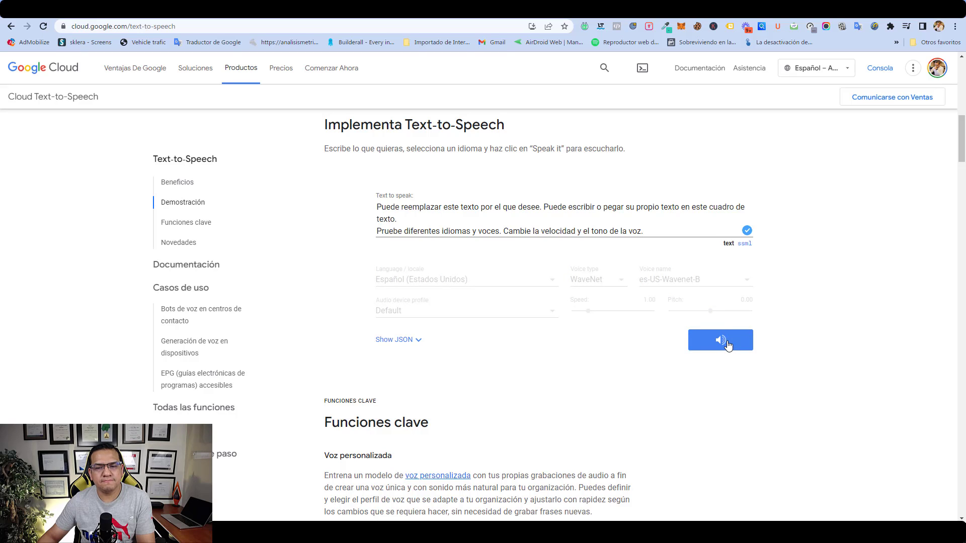
{"action": "left_click", "coordinate": [728, 345]}
{"action": "left_click", "coordinate": [601, 279]}
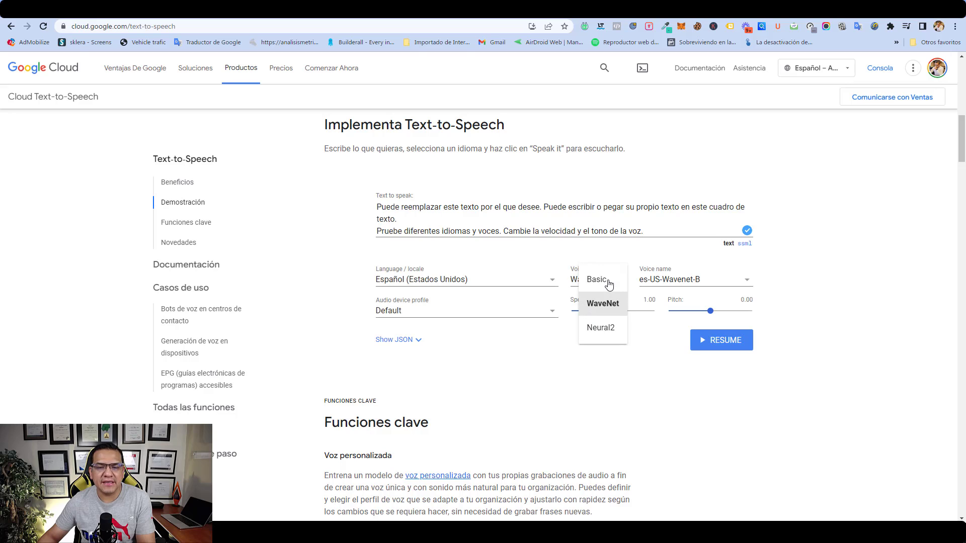
{"action": "left_click", "coordinate": [610, 328]}
{"action": "left_click", "coordinate": [721, 342]}
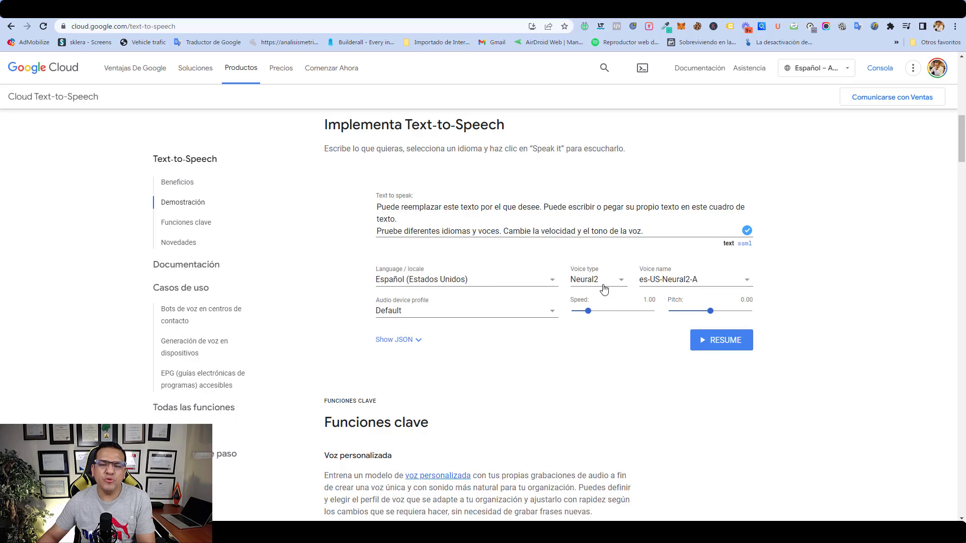
Step: Set the voice type to Basic with the es-US-Standard-B voice, listen to the Spanish text, and pause the playback
{"action": "left_click", "coordinate": [604, 281]}
{"action": "left_click", "coordinate": [609, 280]}
{"action": "left_click", "coordinate": [714, 279]}
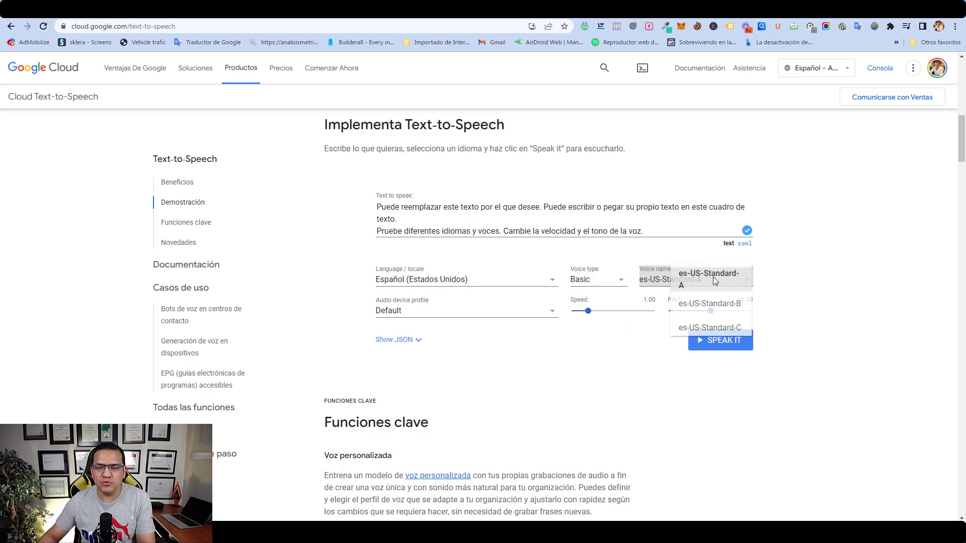
{"action": "left_click", "coordinate": [688, 304]}
{"action": "left_click", "coordinate": [738, 339]}
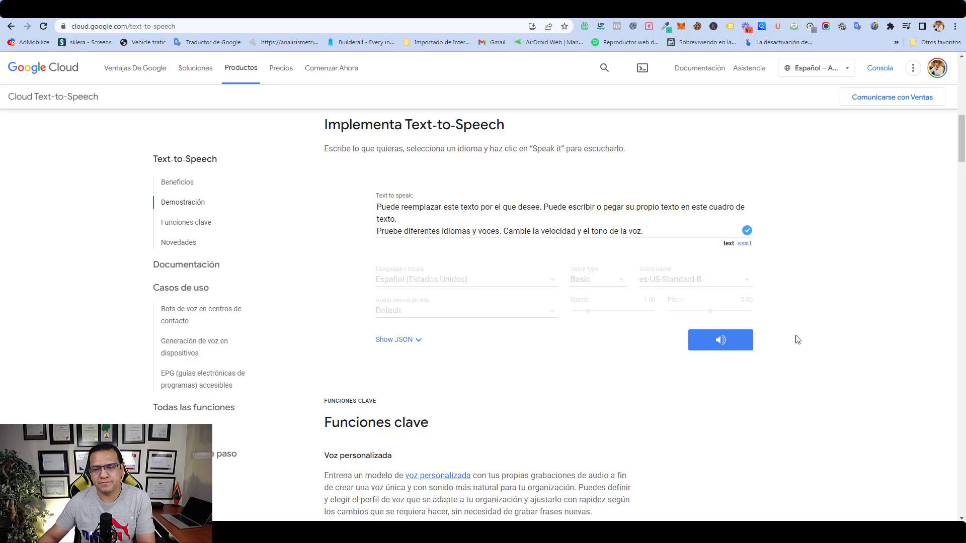
{"action": "left_click", "coordinate": [723, 344]}
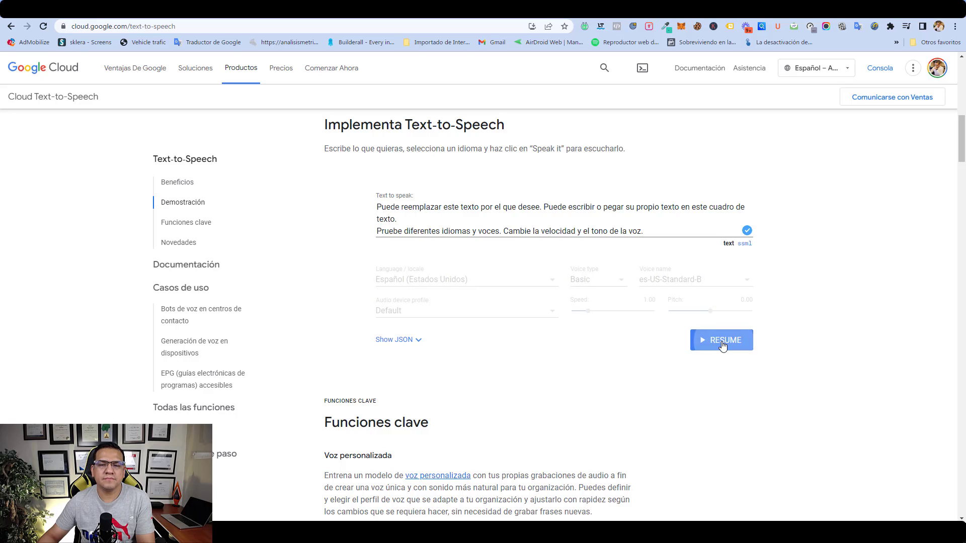
Step: Set the voice type to Neural2 with the es-US-Neural2-C voice, listen to the Spanish text, and pause the playback
{"action": "left_click", "coordinate": [597, 278]}
{"action": "left_click", "coordinate": [609, 329]}
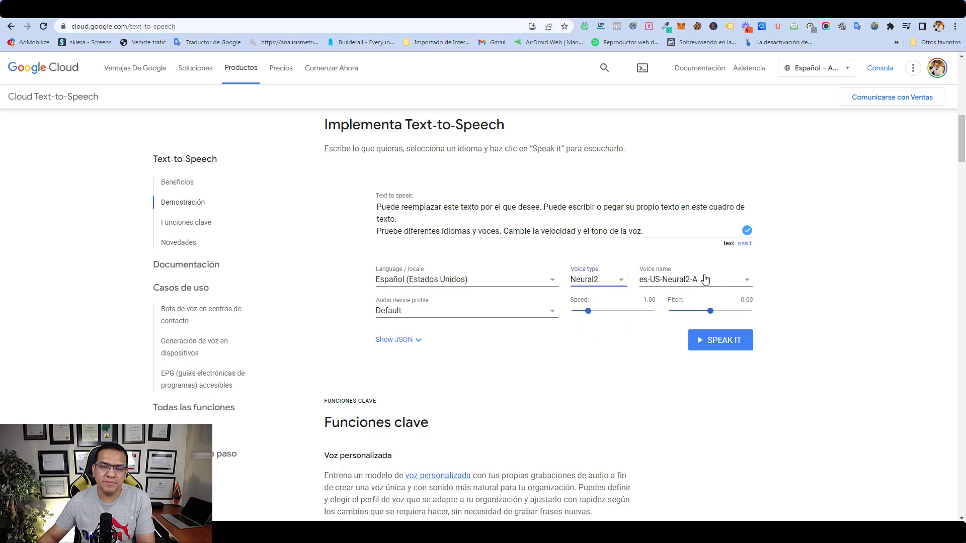
{"action": "left_click", "coordinate": [706, 279]}
{"action": "left_click", "coordinate": [712, 304]}
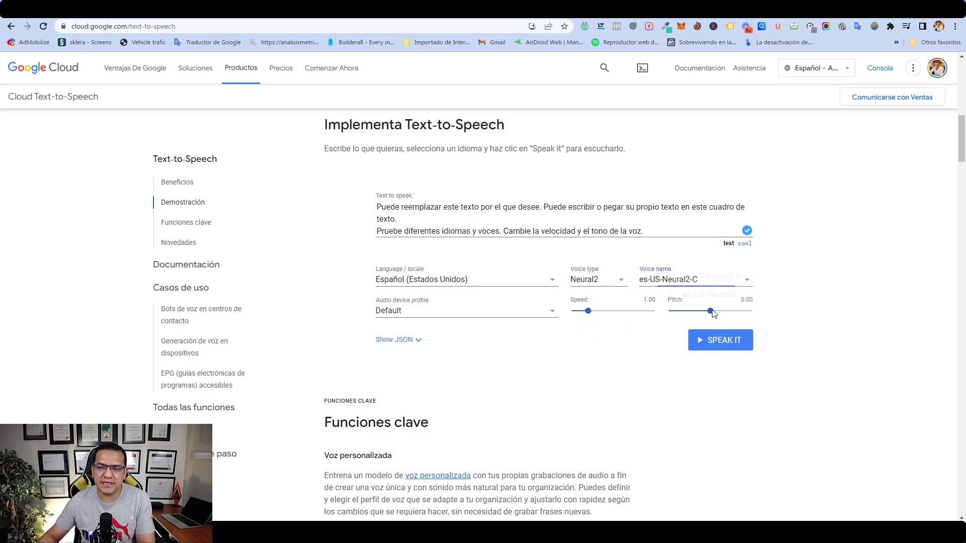
{"action": "left_click", "coordinate": [719, 343]}
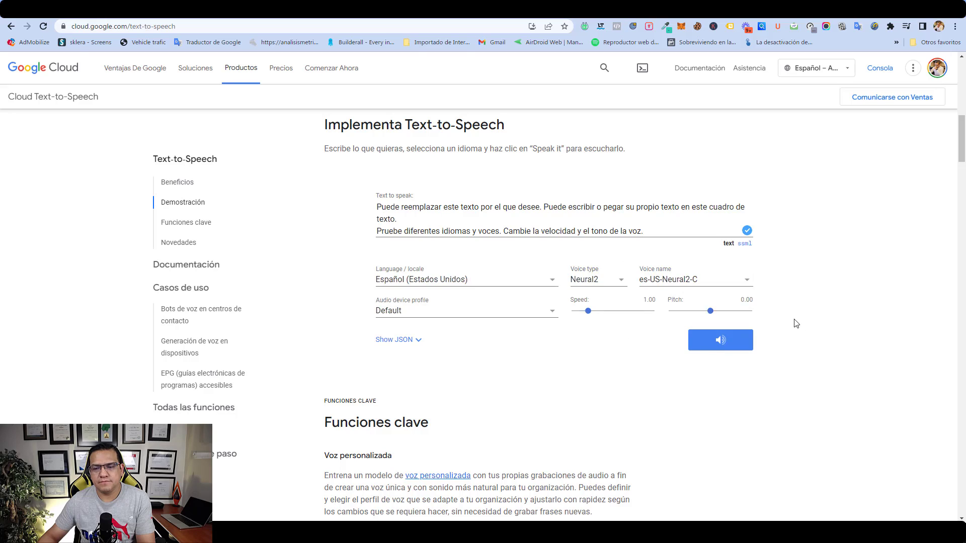
{"action": "left_click", "coordinate": [721, 344]}
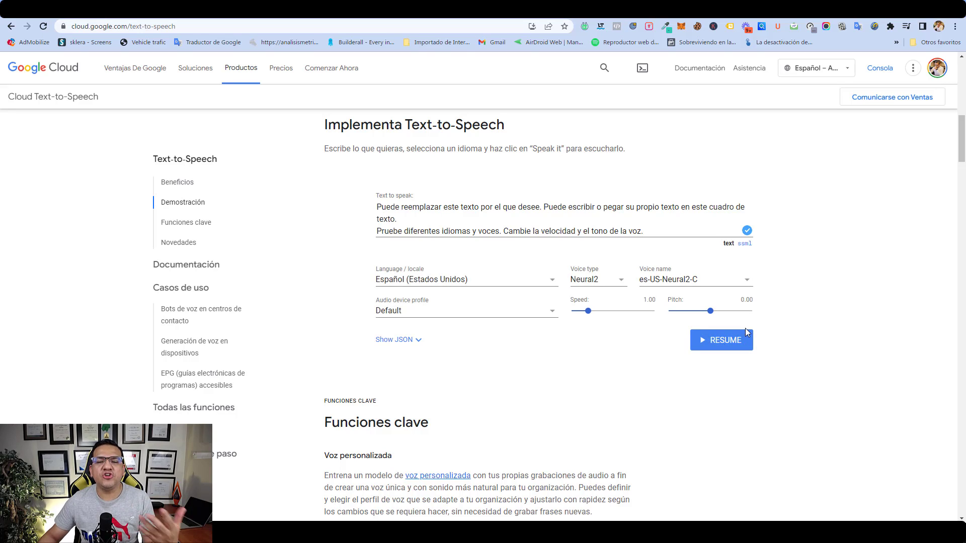
Step: Raise the speaking speed to 2.27 and listen to the Spanish text at that rate
{"action": "left_click_drag", "start_coordinate": [589, 311], "coordinate": [616, 312]}
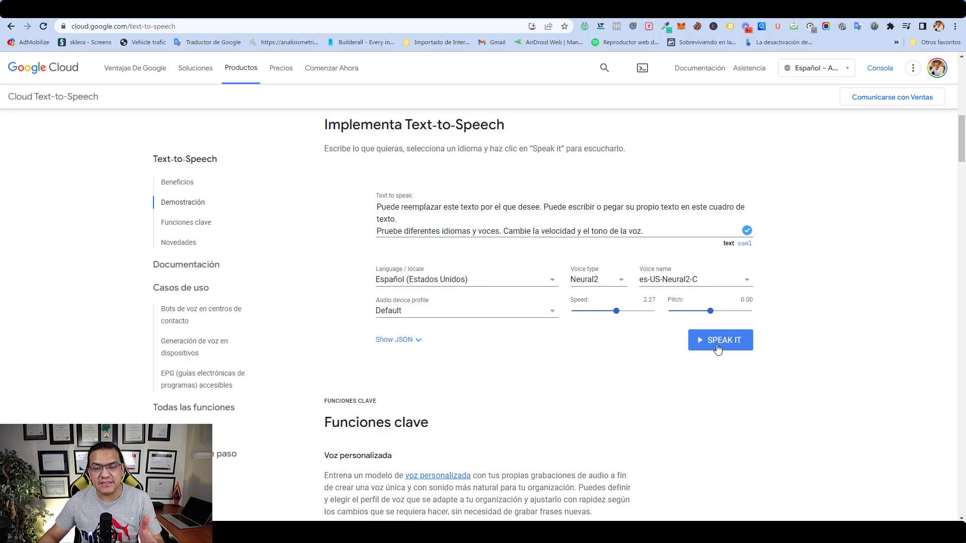
{"action": "left_click", "coordinate": [719, 346]}
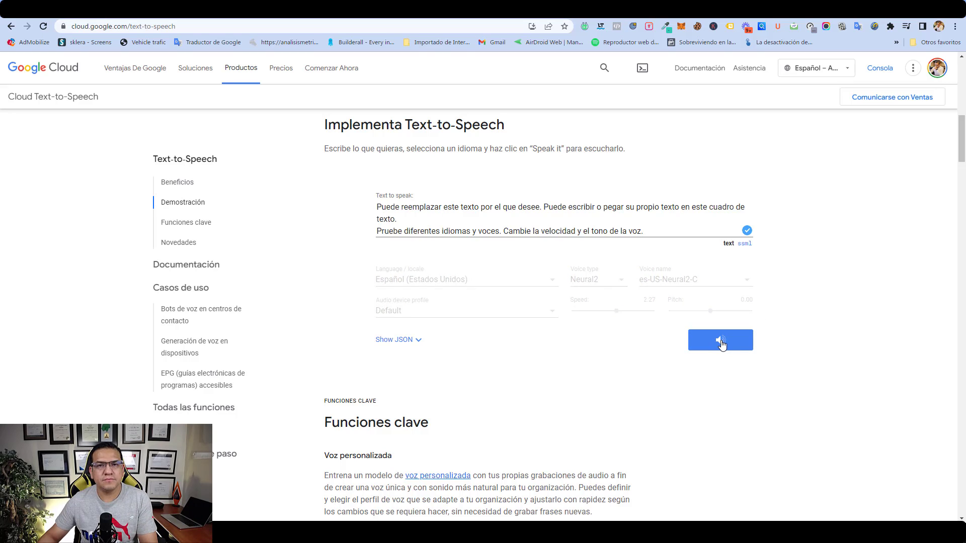
Step: Lower the speed to 0.96 and the pitch to -14.40, listen to the Spanish text, and pause the playback
{"action": "left_click_drag", "start_coordinate": [616, 312], "coordinate": [588, 314]}
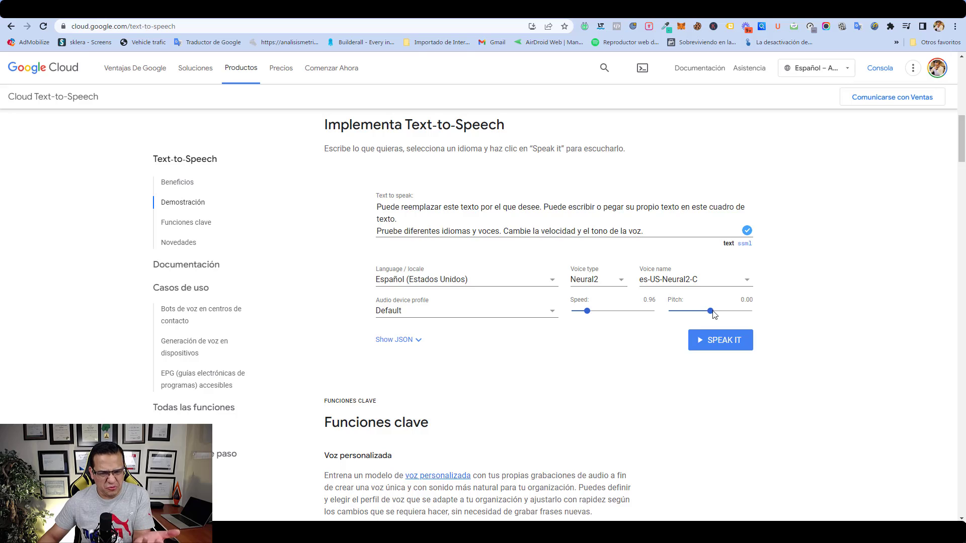
{"action": "left_click_drag", "start_coordinate": [715, 314], "coordinate": [681, 314]}
{"action": "left_click", "coordinate": [718, 347]}
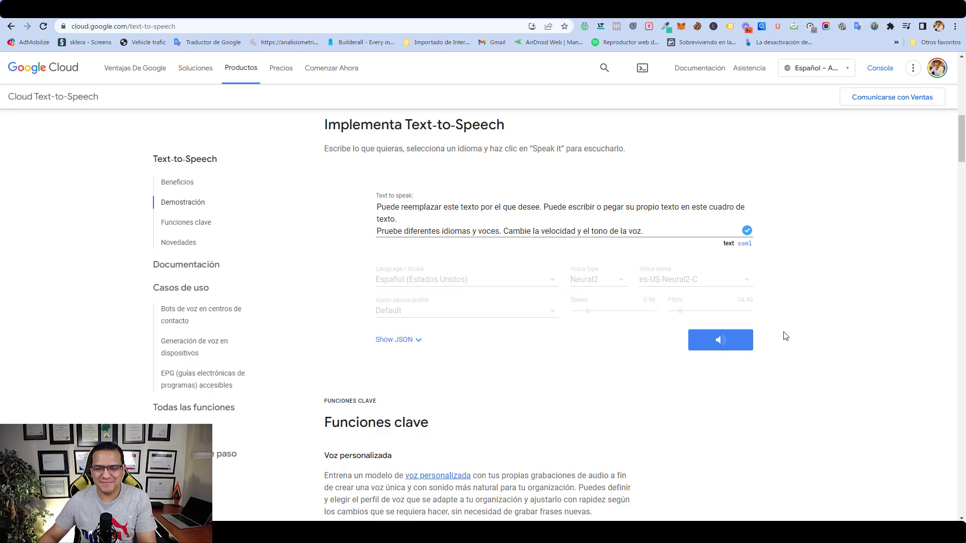
{"action": "left_click", "coordinate": [732, 346]}
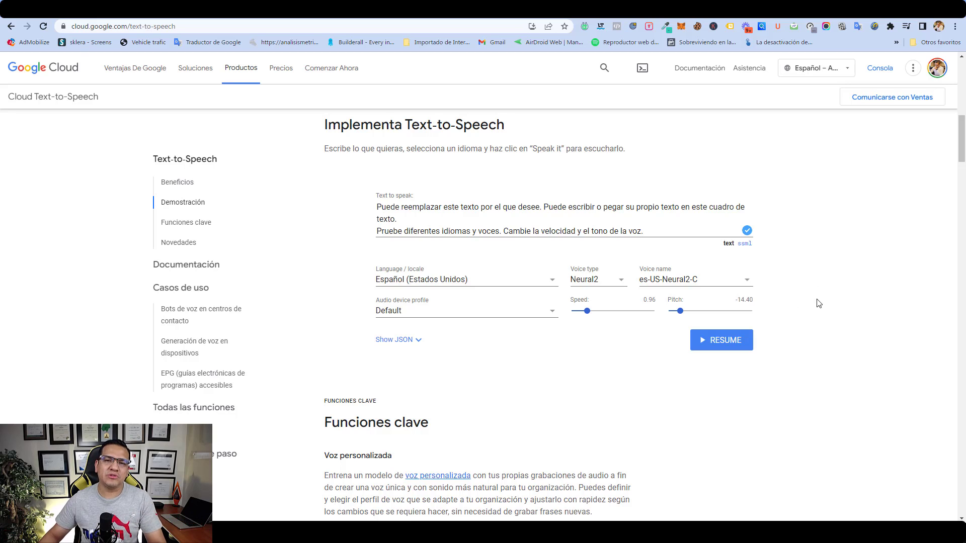
{"action": "key", "text": "super"}
{"action": "type", "text": "reco"}
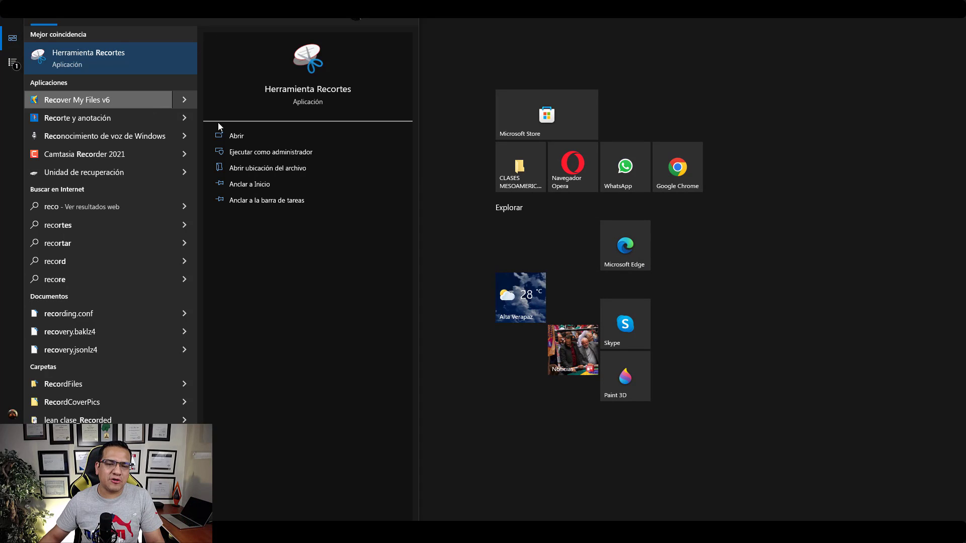
{"action": "key", "text": "Escape"}
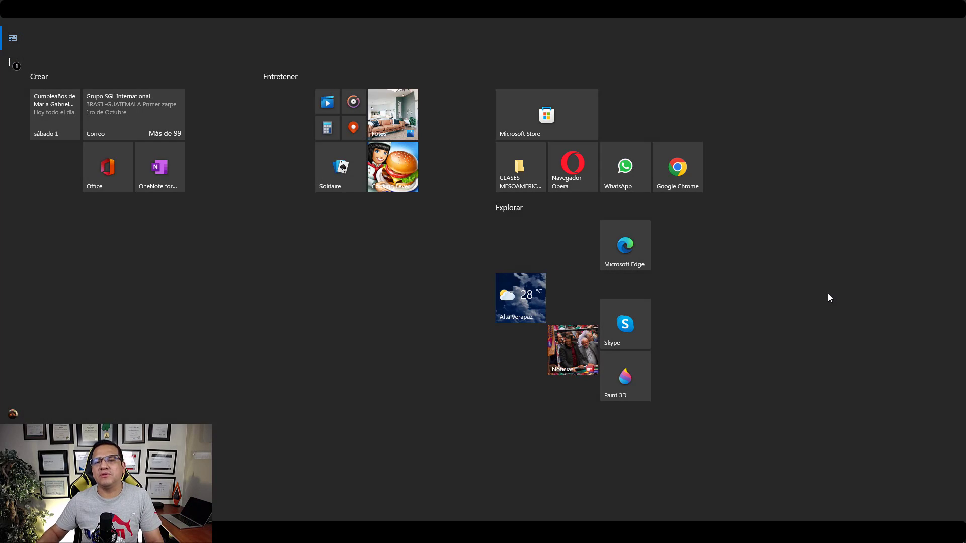
{"action": "key", "text": "Escape"}
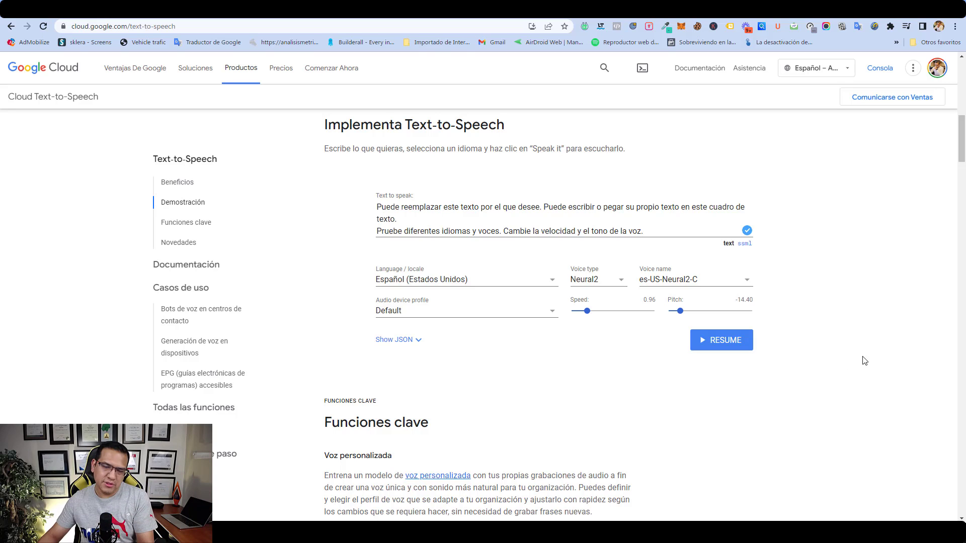
Step: Switch to the Microsoft Azure Text to Speech demo page and copy the Spanish sample text from its text box
{"action": "key", "text": "ctrl+Tab"}
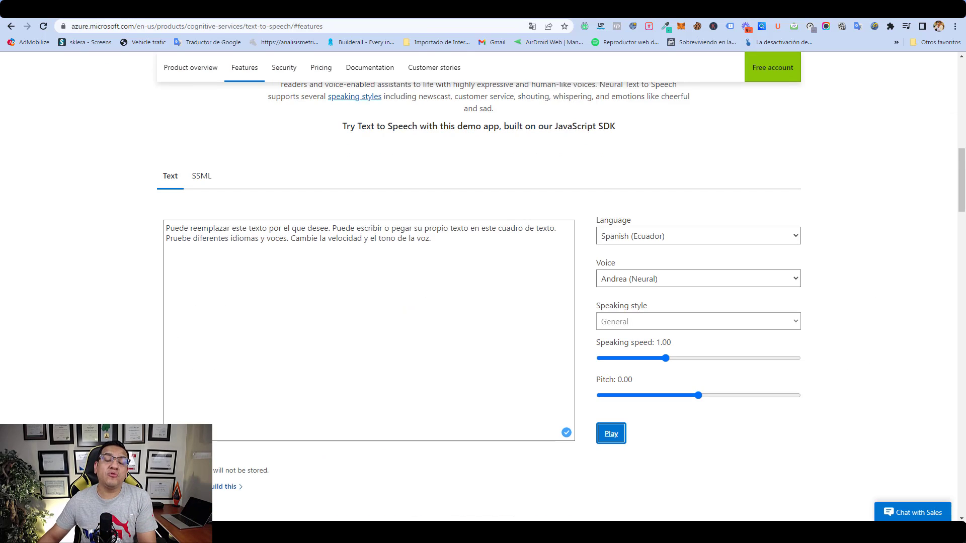
{"action": "scroll", "coordinate": [108, 243], "scroll_direction": "up", "scroll_amount": 2}
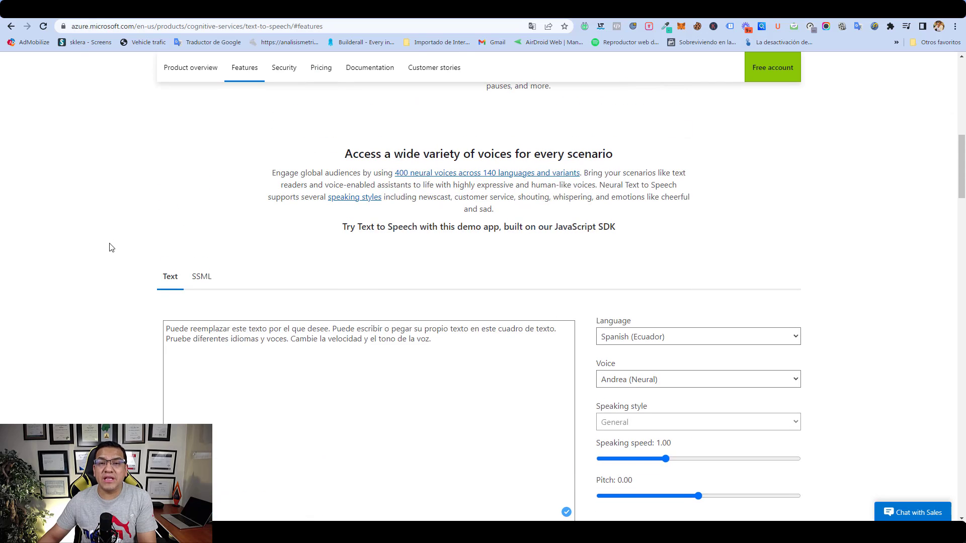
{"action": "scroll", "coordinate": [113, 240], "scroll_direction": "down", "scroll_amount": 2}
{"action": "scroll", "coordinate": [119, 237], "scroll_direction": "down", "scroll_amount": 1}
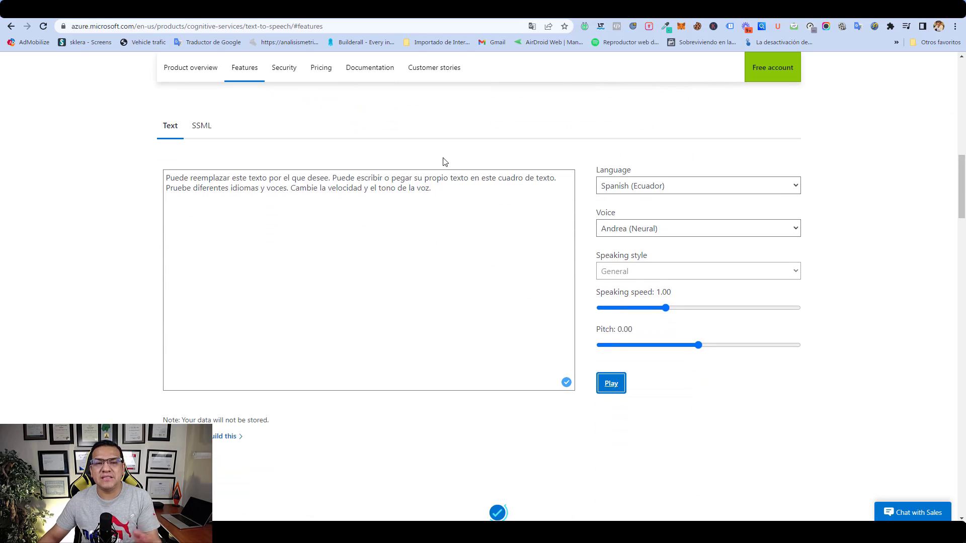
{"action": "triple_click", "coordinate": [456, 196]}
{"action": "key", "text": "ctrl+c"}
{"action": "left_click_drag", "start_coordinate": [456, 196], "coordinate": [511, 182]}
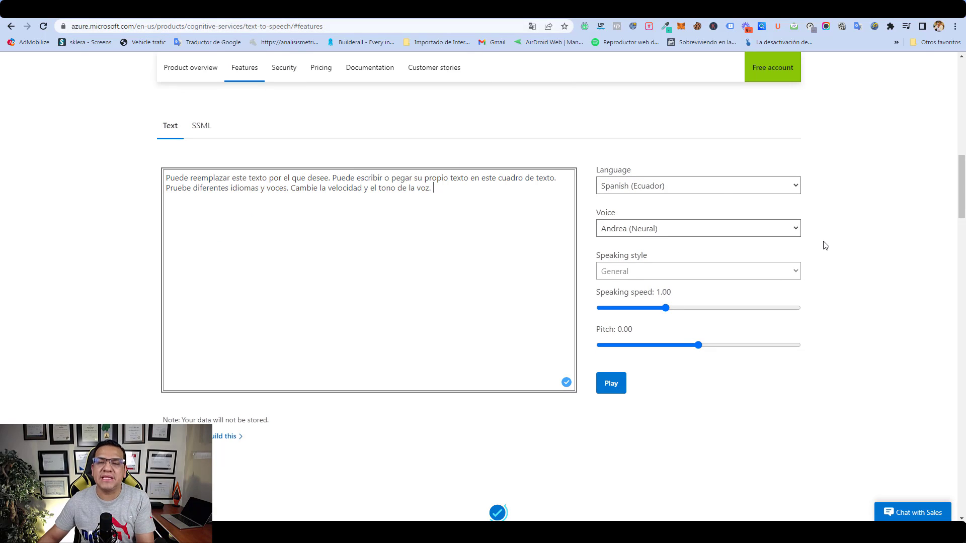
Step: Set the demo language to Spanish (Guatemala) and choose the Andres (Neural) voice
{"action": "left_click", "coordinate": [723, 187]}
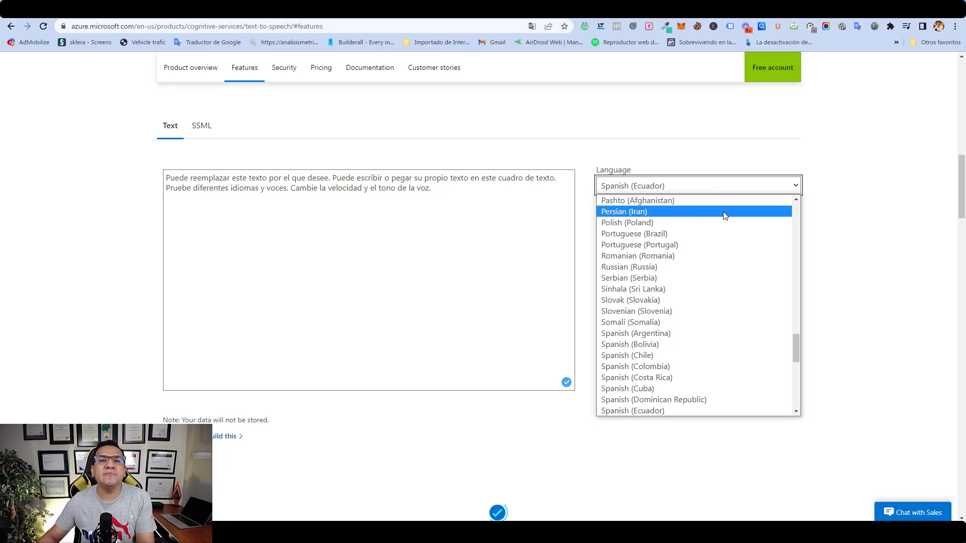
{"action": "scroll", "coordinate": [729, 332], "scroll_direction": "down", "scroll_amount": 3}
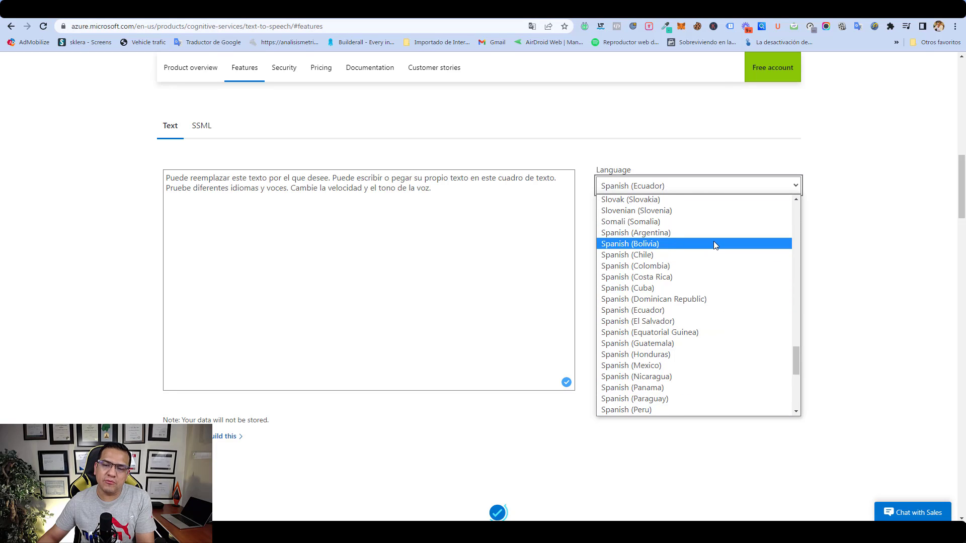
{"action": "scroll", "coordinate": [724, 322], "scroll_direction": "down", "scroll_amount": 3}
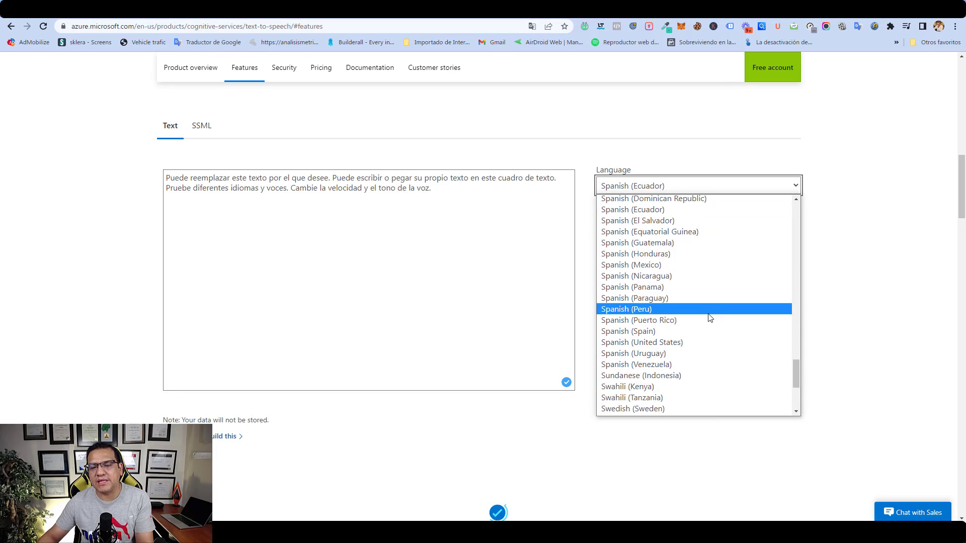
{"action": "scroll", "coordinate": [729, 351], "scroll_direction": "down", "scroll_amount": 2}
{"action": "scroll", "coordinate": [734, 351], "scroll_direction": "up", "scroll_amount": 5}
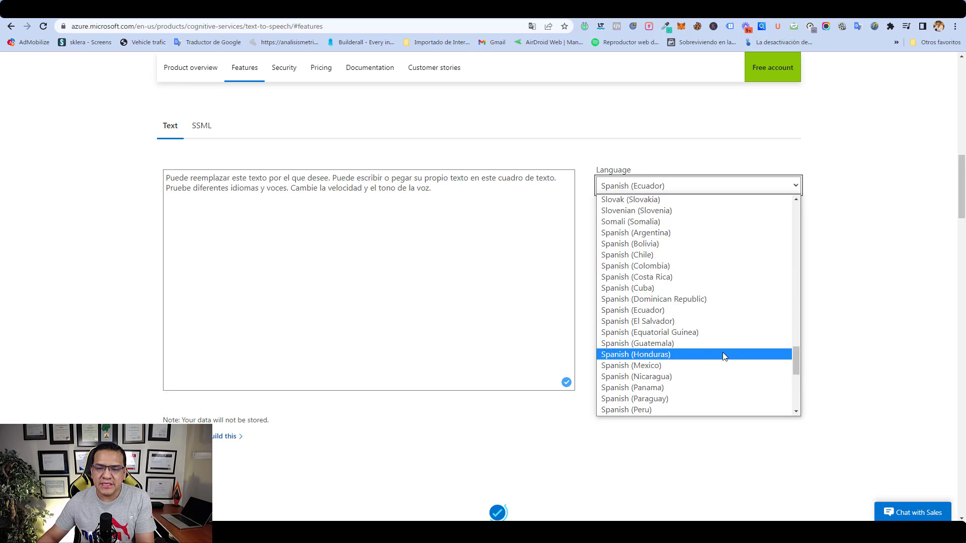
{"action": "left_click", "coordinate": [714, 339]}
{"action": "left_click", "coordinate": [711, 230]}
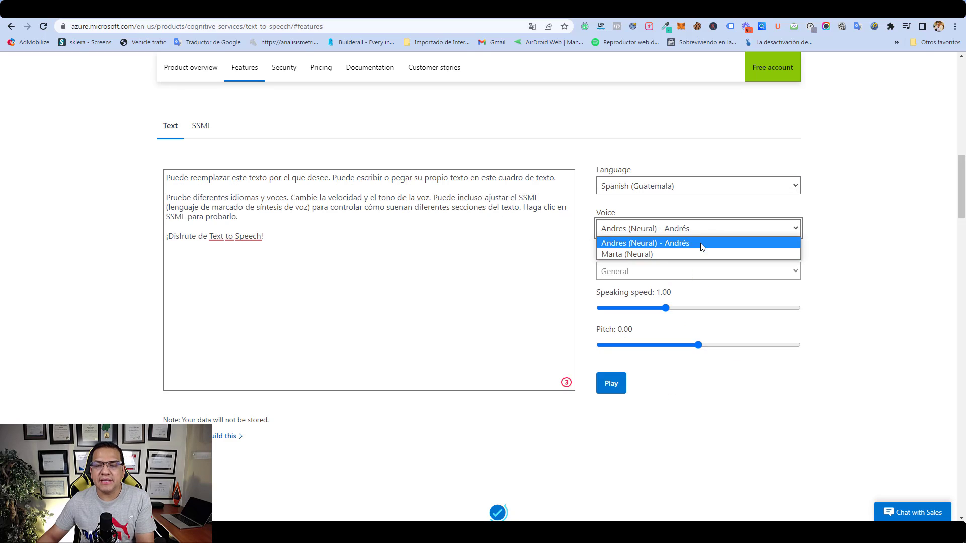
{"action": "left_click", "coordinate": [702, 244]}
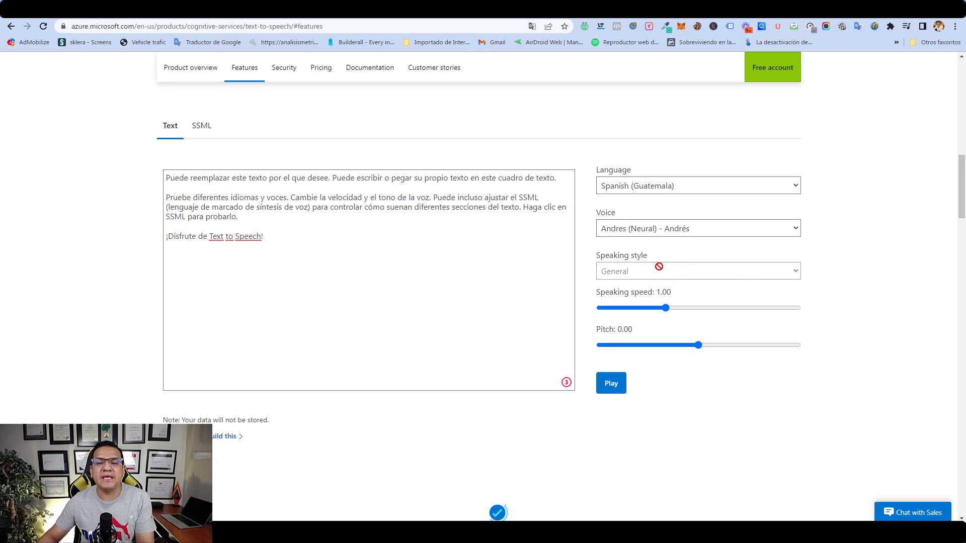
Step: Check the available Guatemalan voices and try the Slovak (Slovakia) and Danish (Denmark) languages in turn
{"action": "left_click", "coordinate": [708, 230]}
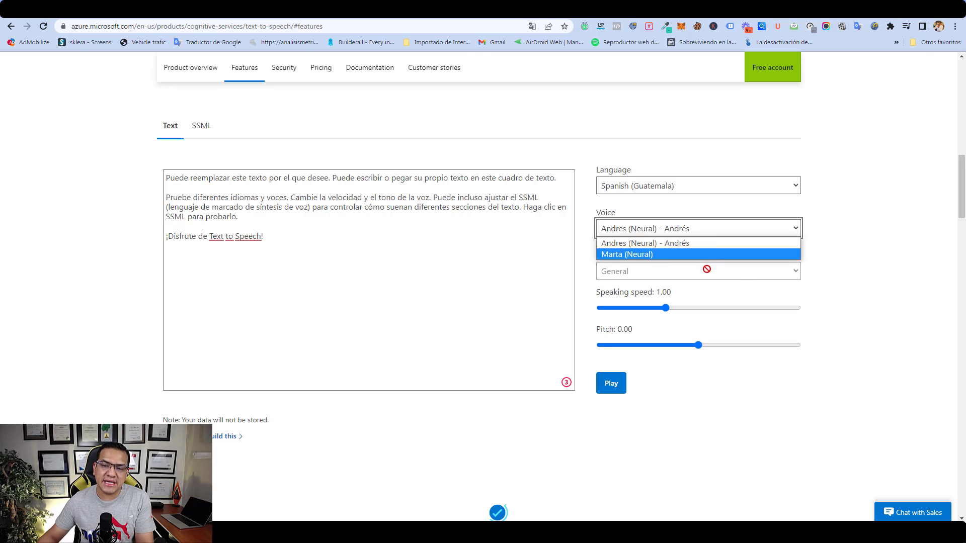
{"action": "left_click", "coordinate": [715, 185]}
{"action": "left_click", "coordinate": [716, 267]}
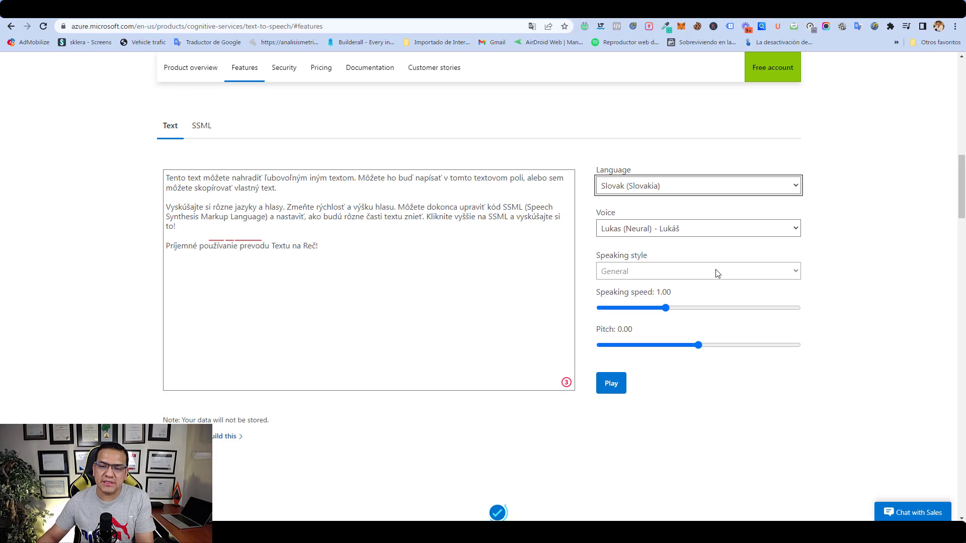
{"action": "left_click", "coordinate": [717, 187]}
{"action": "scroll", "coordinate": [704, 234], "scroll_direction": "up", "scroll_amount": 10}
{"action": "left_click", "coordinate": [694, 239]}
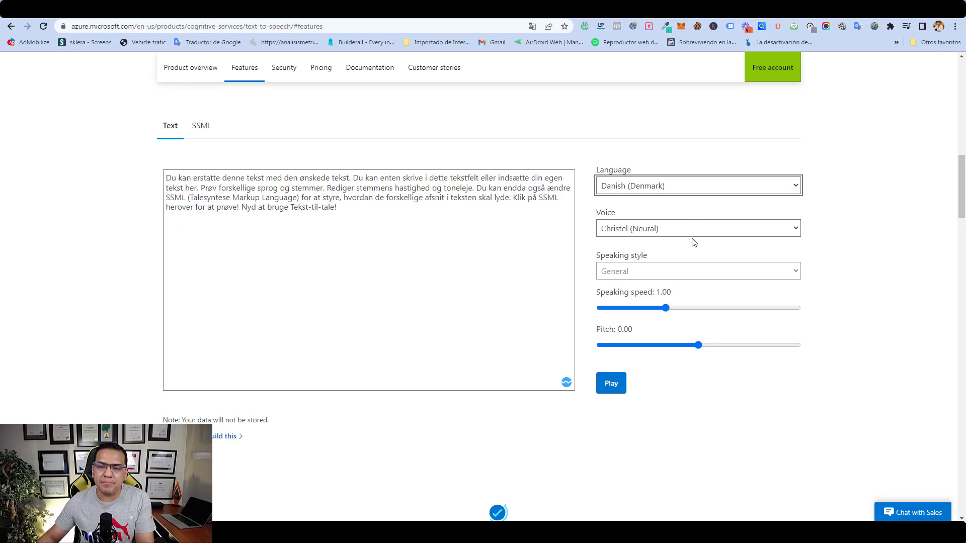
Step: Look through the available languages and set the demo language back to Spanish (Guatemala)
{"action": "left_click", "coordinate": [690, 194]}
{"action": "scroll", "coordinate": [726, 318], "scroll_direction": "up", "scroll_amount": 5}
{"action": "scroll", "coordinate": [733, 305], "scroll_direction": "down", "scroll_amount": 15}
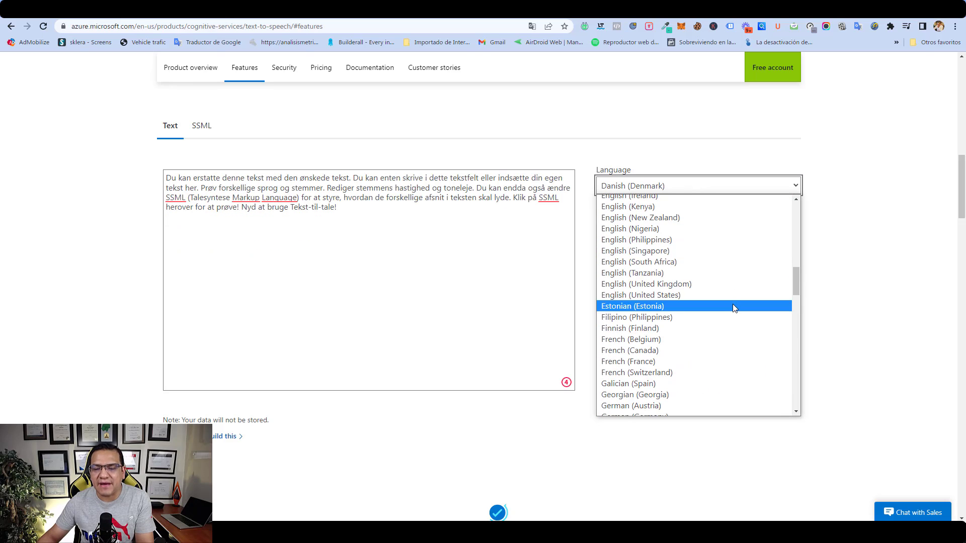
{"action": "scroll", "coordinate": [722, 312], "scroll_direction": "down", "scroll_amount": 10}
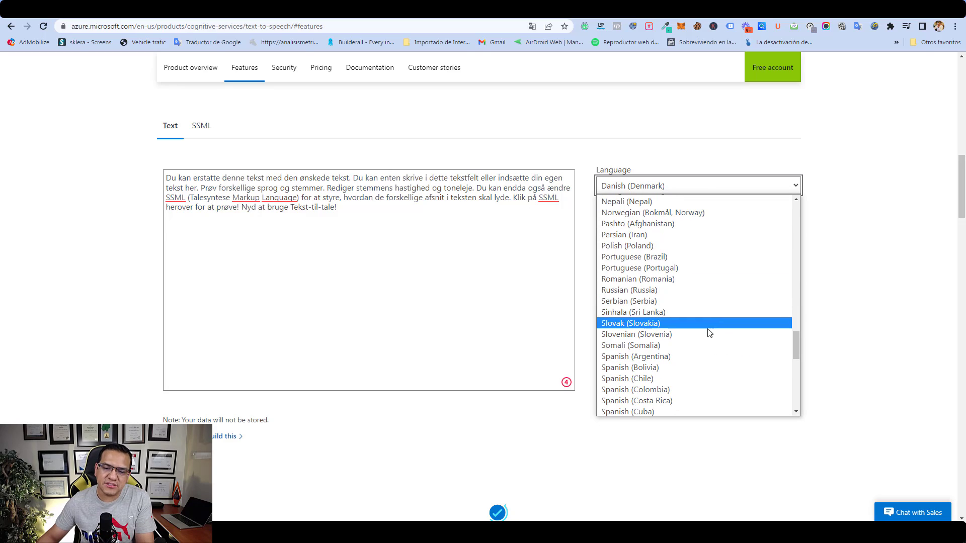
{"action": "scroll", "coordinate": [697, 347], "scroll_direction": "down", "scroll_amount": 3}
{"action": "left_click", "coordinate": [695, 365]}
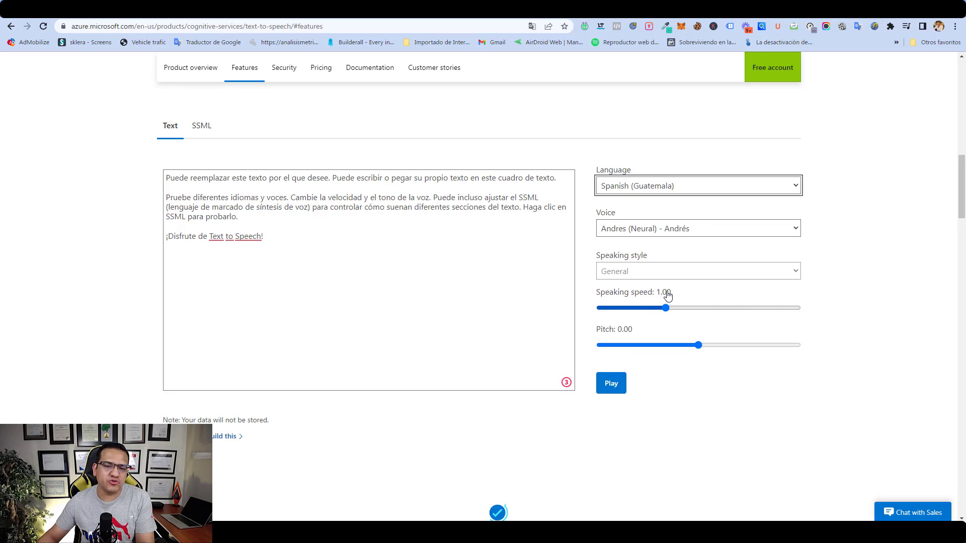
Step: Replace the default demo text with the copied Spanish sample starting "Puede reemplazar este texto por el que desee."
{"action": "left_click_drag", "start_coordinate": [672, 293], "coordinate": [619, 298]}
{"action": "left_click_drag", "start_coordinate": [310, 243], "coordinate": [172, 187]}
{"action": "key", "text": "ctrl+v"}
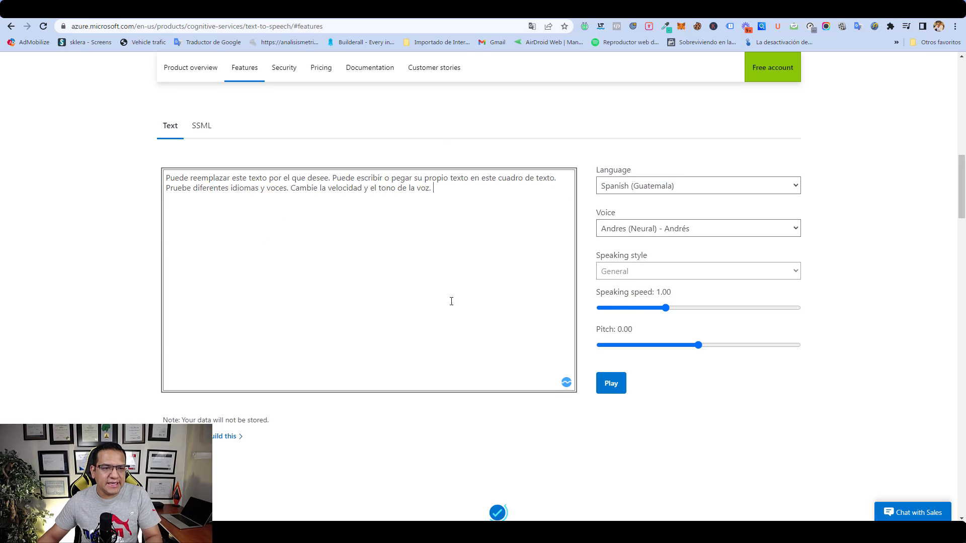
Step: Play the pasted Spanish sample with the Andres (Neural) voice and stop the playback
{"action": "left_click", "coordinate": [618, 387]}
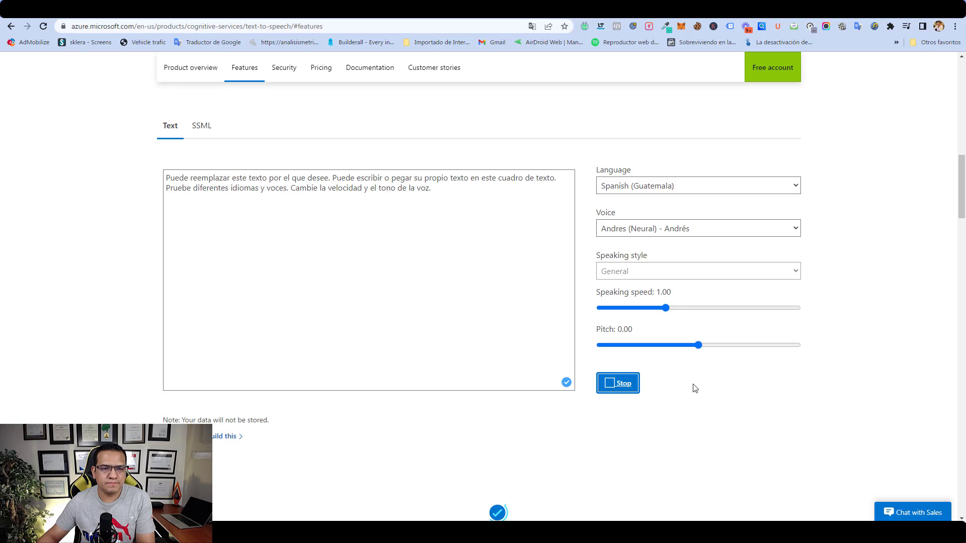
{"action": "left_click", "coordinate": [618, 387]}
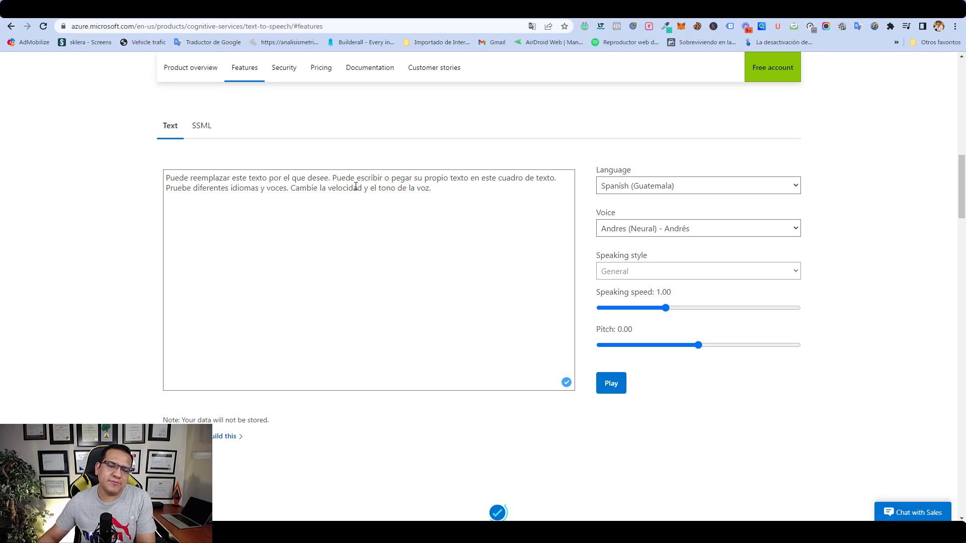
Step: Replace the sample text with "Hasta aqui llegamos amigos, mil gracias por escucharme. ¡Nos vemos en una próxima oportunidad!"
{"action": "left_click_drag", "start_coordinate": [447, 191], "coordinate": [151, 155]}
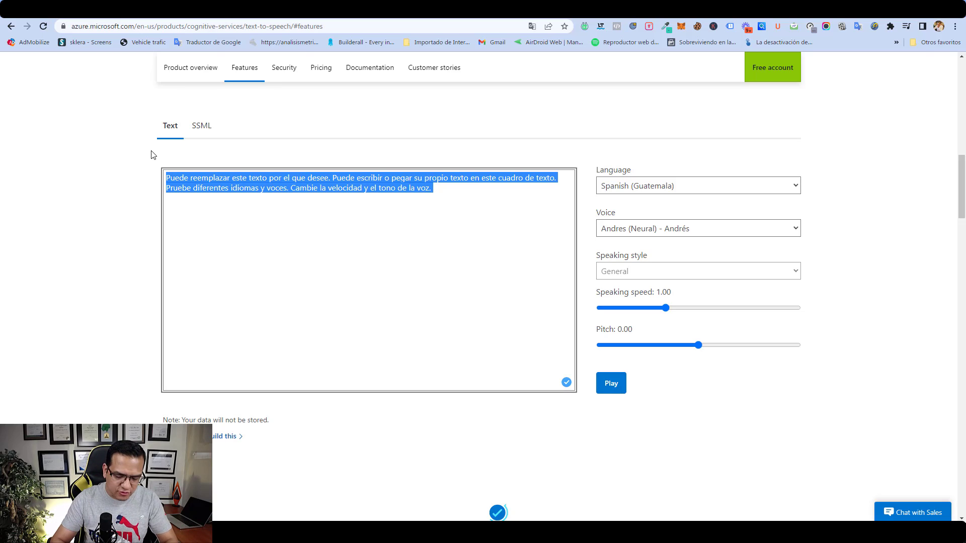
{"action": "type", "text": "Hasta aq"}
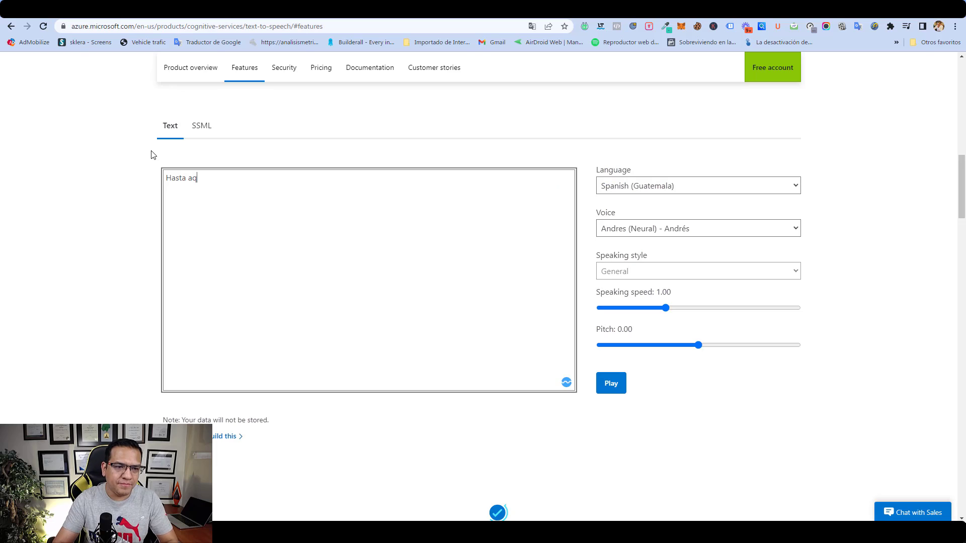
{"action": "type", "text": "ui llegamos amigos, mil gracias por escucharme.  ¡1"}
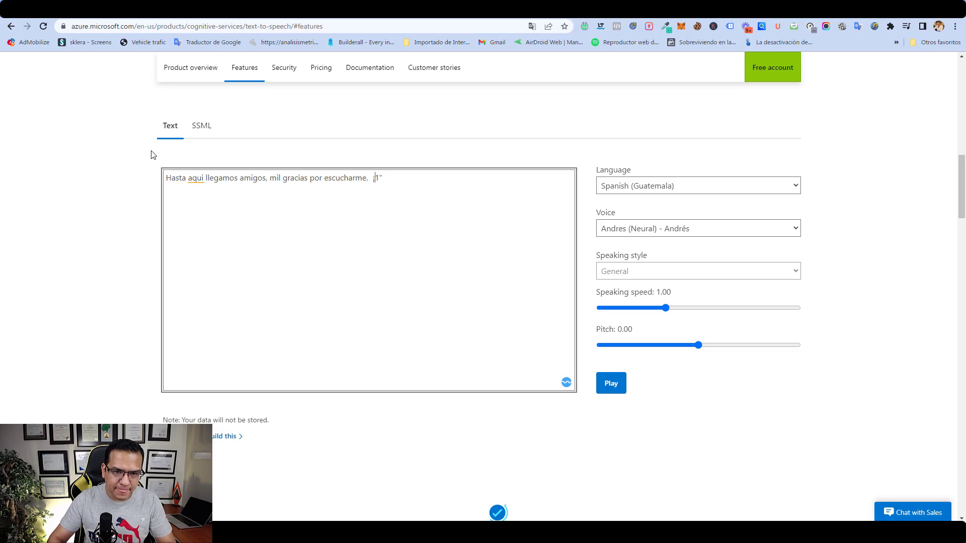
{"action": "type", "text": "Nos vemos en uns pr"}
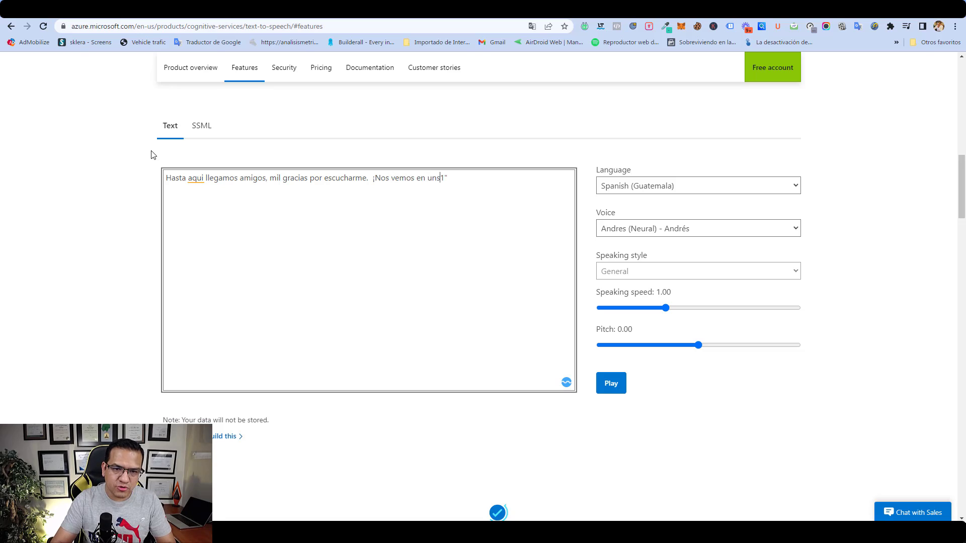
{"action": "type", "text": "róxima oportunida"}
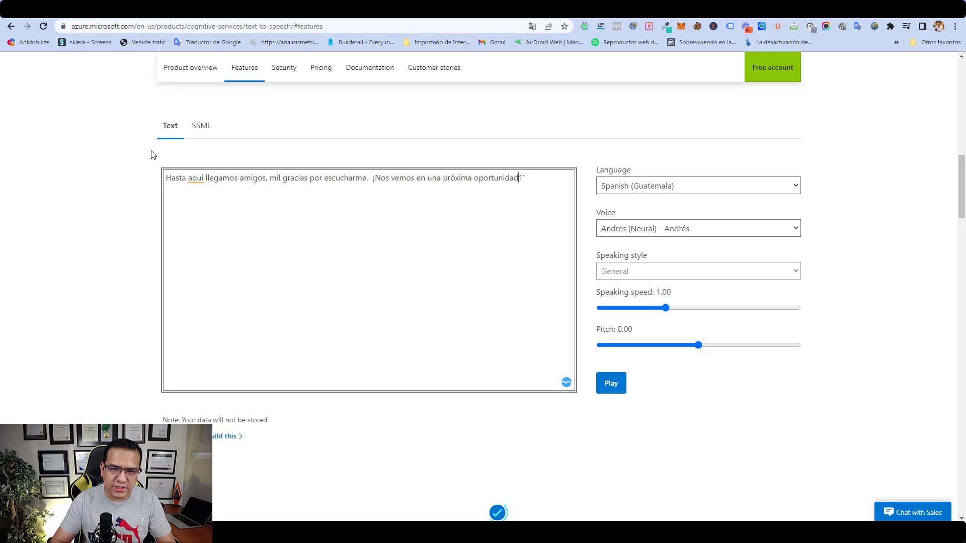
{"action": "type", "text": "d!"}
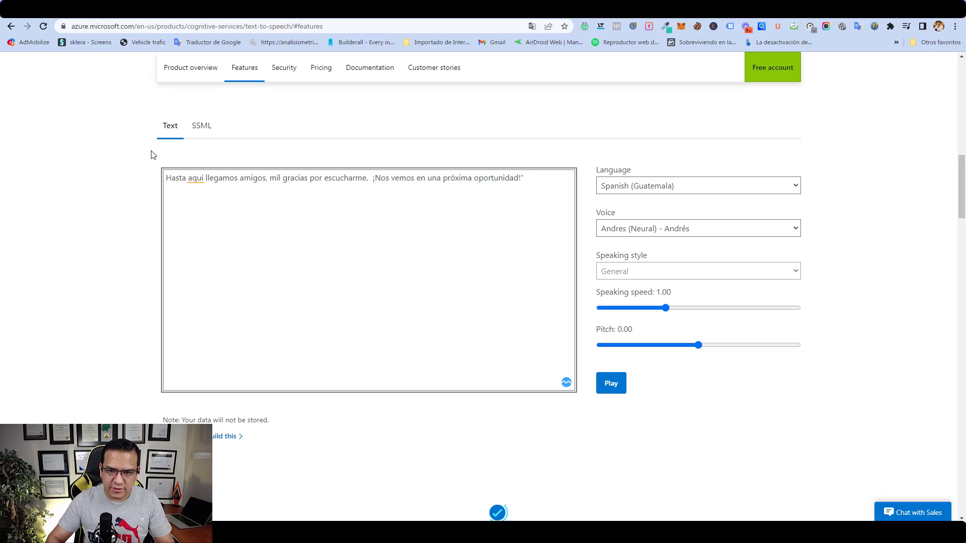
Step: Correct the misspelled word "aqui" to the suggested "aquí" and play the farewell message aloud
{"action": "mouse_move", "coordinate": [196, 181]}
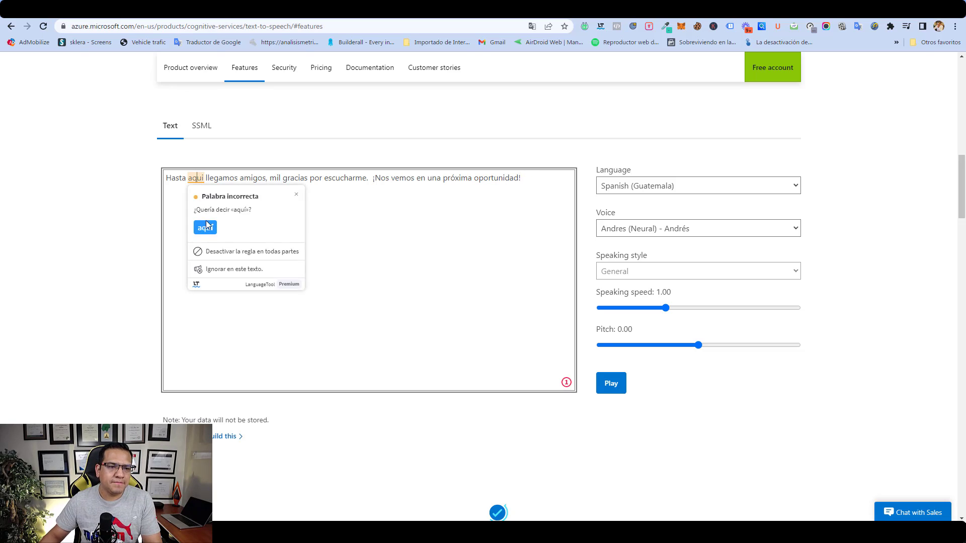
{"action": "left_click", "coordinate": [204, 226]}
{"action": "left_click", "coordinate": [614, 385]}
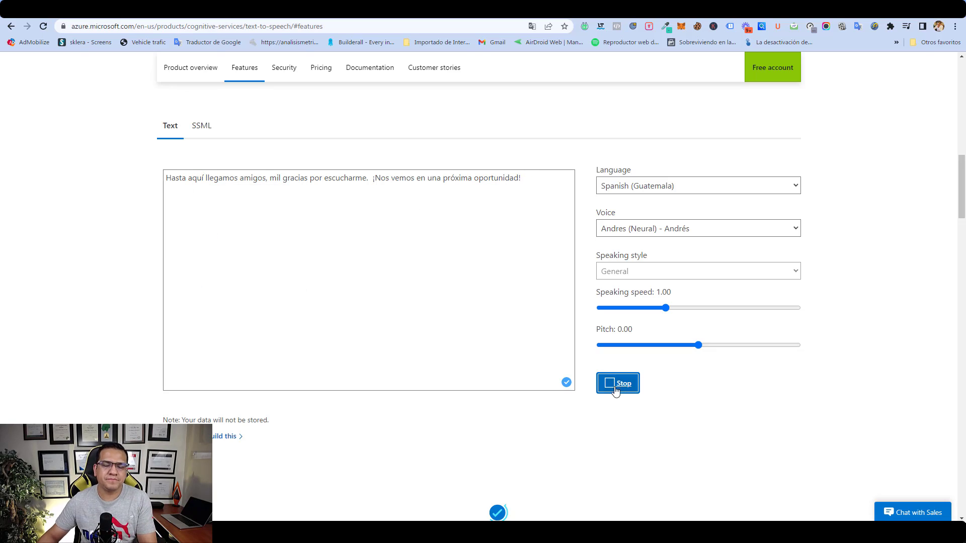